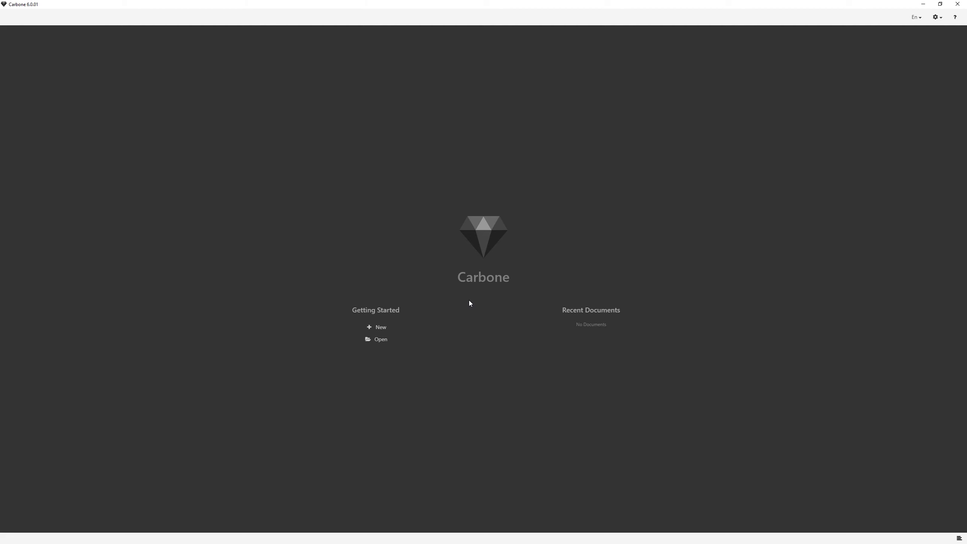
# Step: Create the PVTEX01 document at 232 °F reservoir temperature and 6468 psia reservoir pressure
pyautogui.click(389, 330)
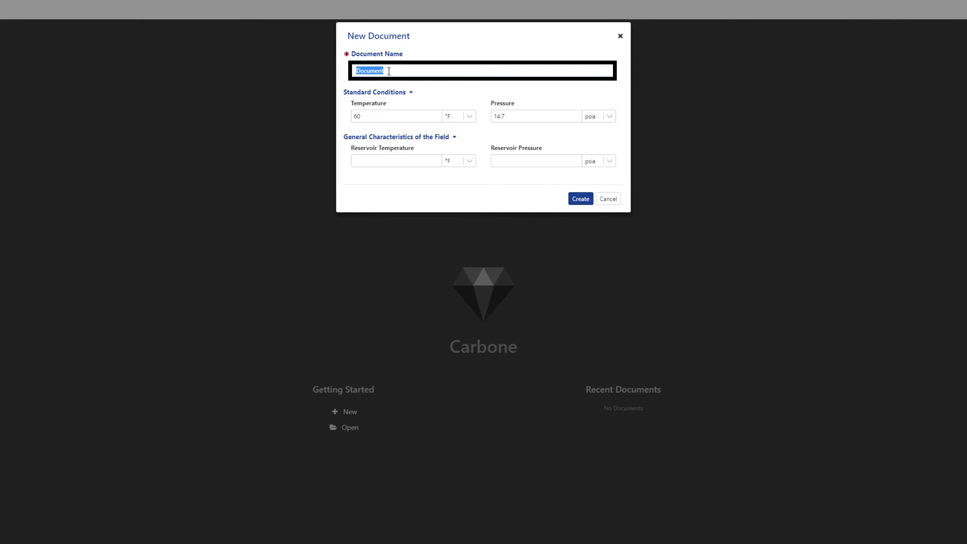
pyautogui.write('PVTEX01')
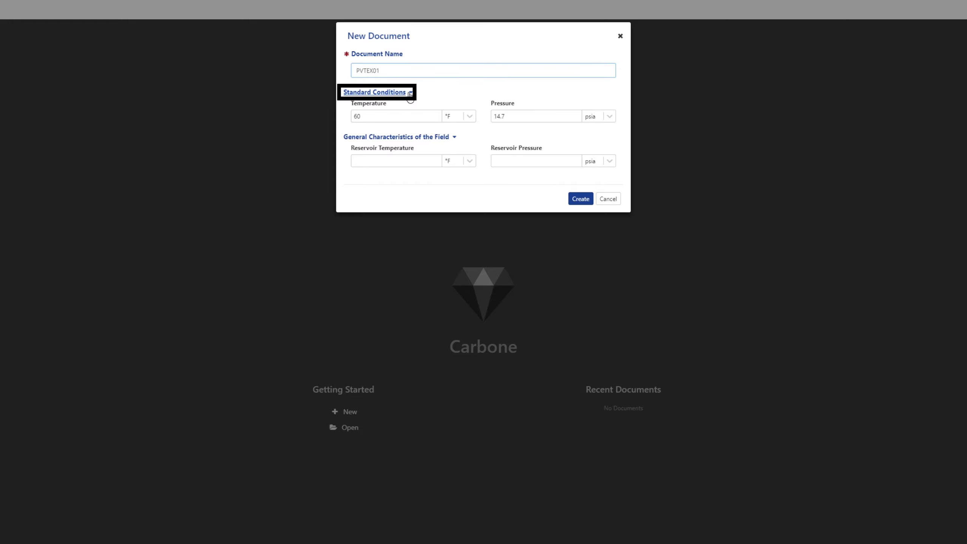
pyautogui.click(415, 158)
pyautogui.write('232')
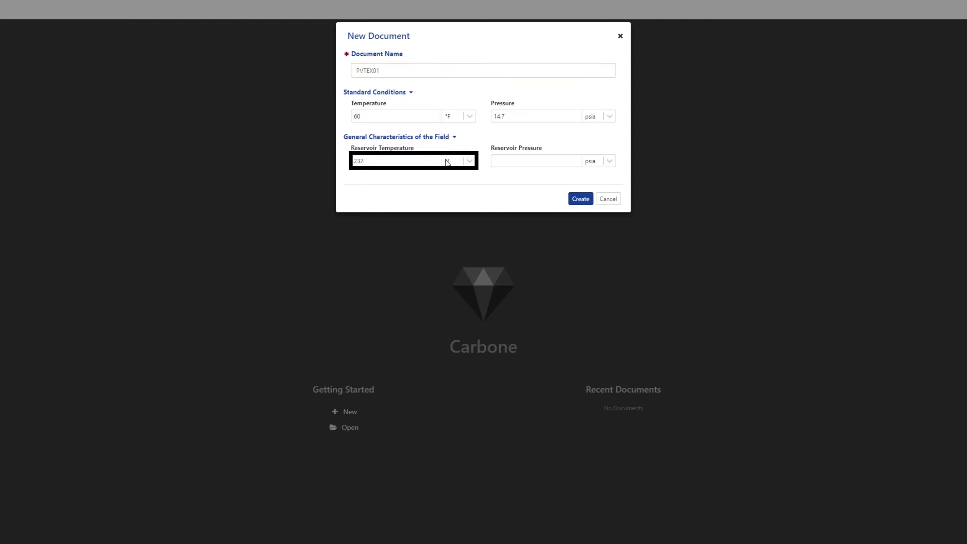
pyautogui.click(496, 162)
pyautogui.write('6468')
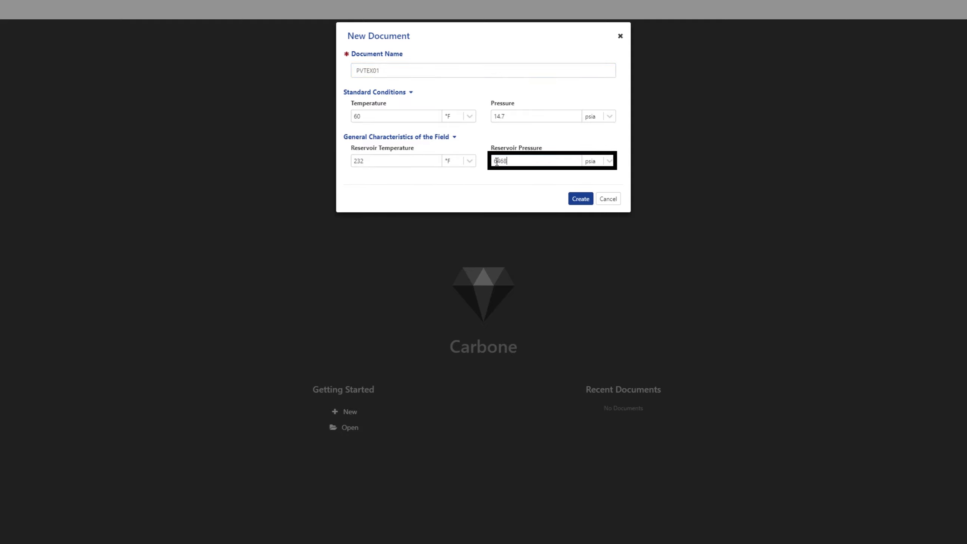
pyautogui.click(578, 198)
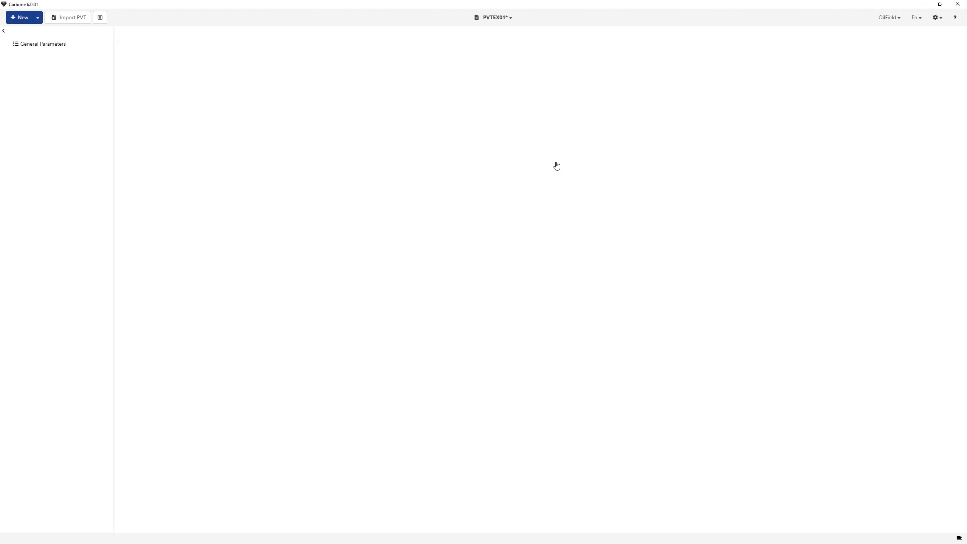
# Step: Set general parameters to 14.7–7000 psia pressure range and apply to all fluids
pyautogui.click(39, 47)
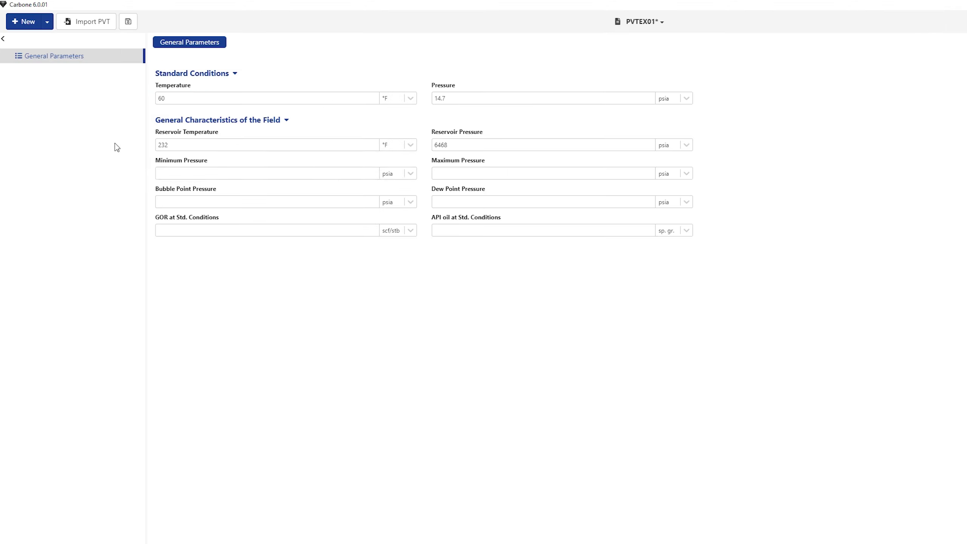
pyautogui.write('14.7')
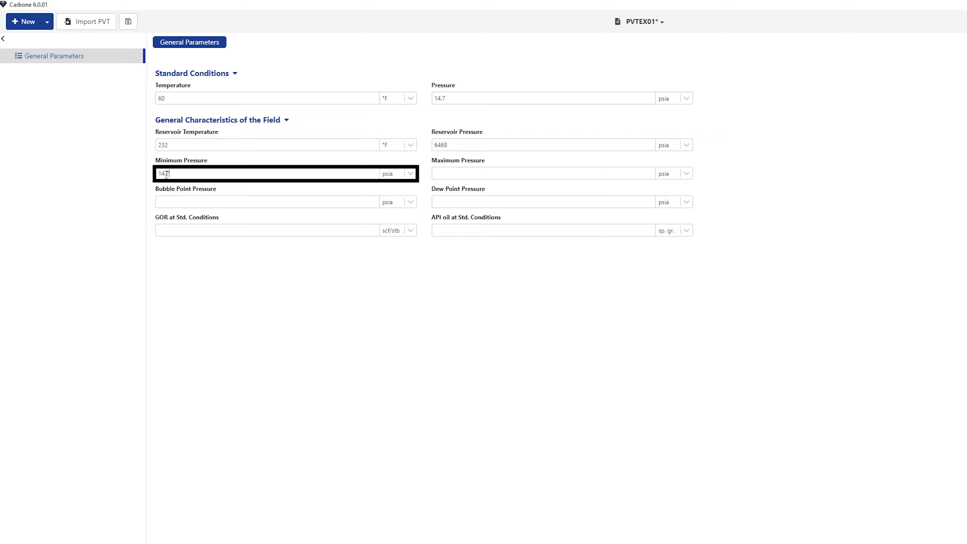
pyautogui.click(462, 175)
pyautogui.write('7000')
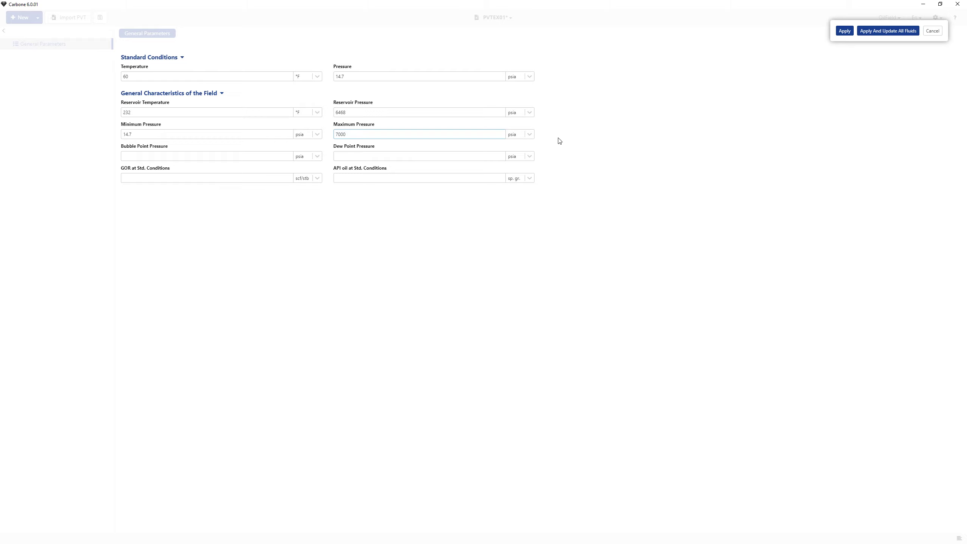
pyautogui.press('Tab')
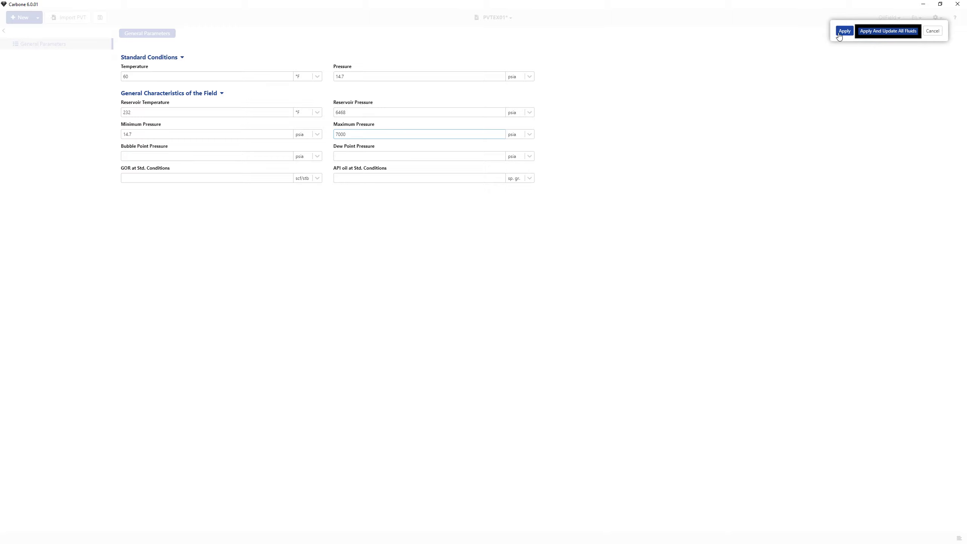
pyautogui.click(865, 36)
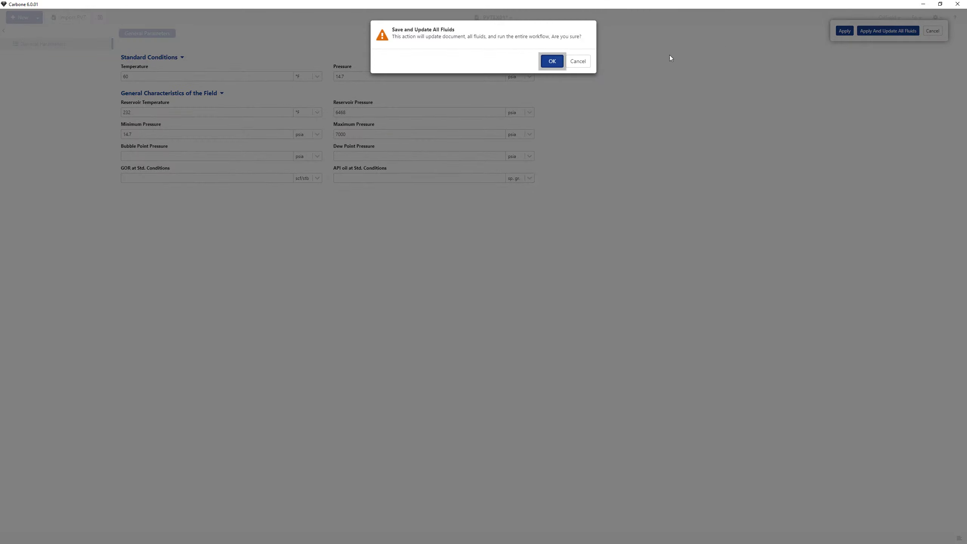
pyautogui.click(554, 62)
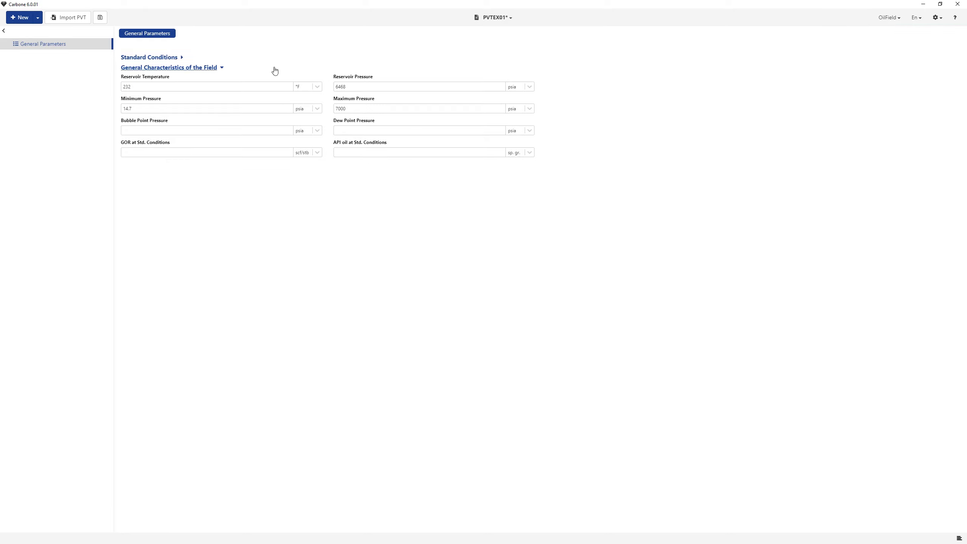
# Step: Start a new EoS fluid named Oil and advance to its Conditions page
pyautogui.click(23, 22)
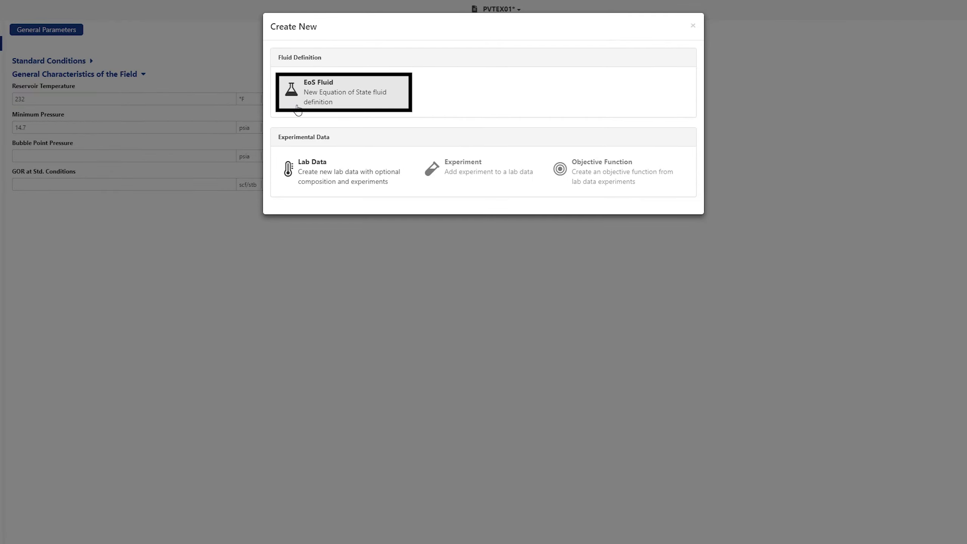
pyautogui.click(297, 110)
pyautogui.moveTo(346, 95); pyautogui.dragTo(319, 95)
pyautogui.write('Oil')
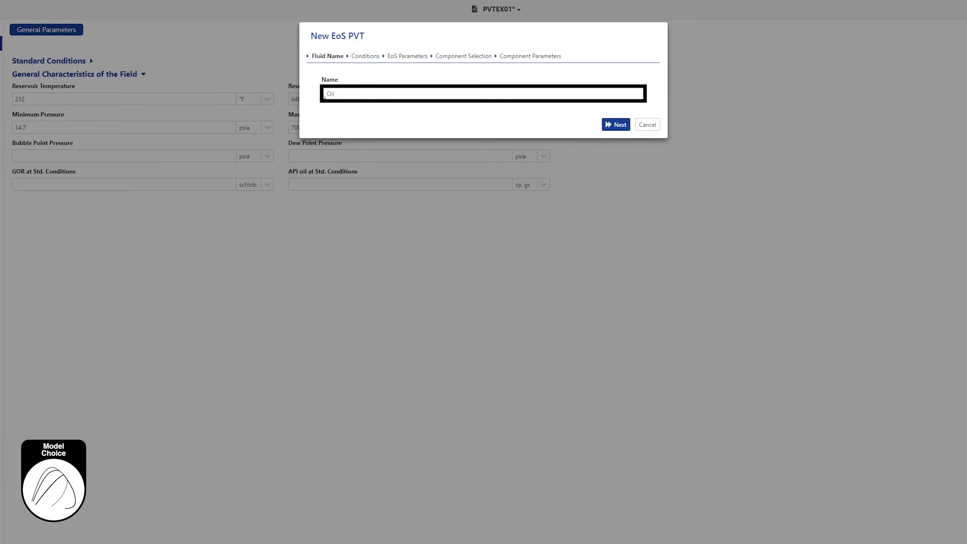
pyautogui.click(611, 125)
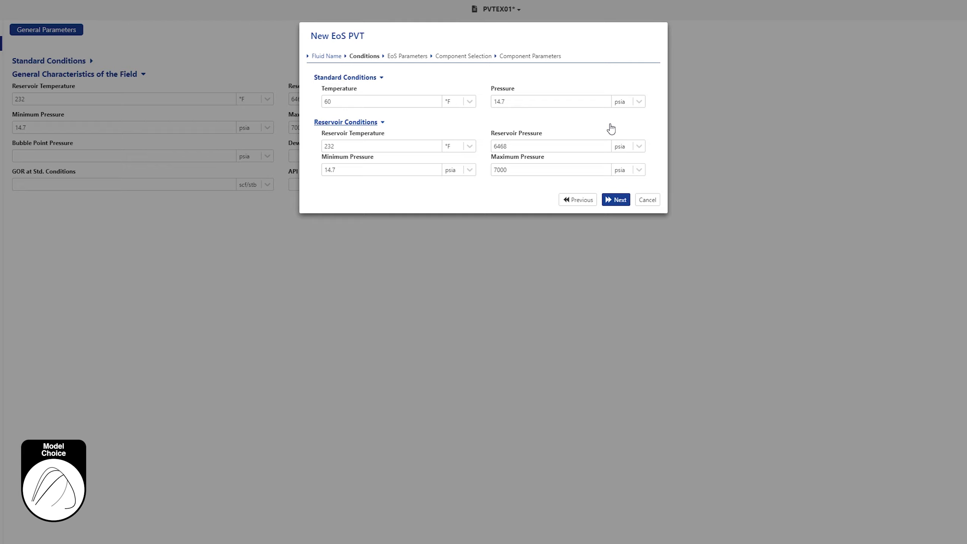
# Step: Choose the Twu/Edmister plus fraction correlation and proceed to component selection
pyautogui.click(610, 201)
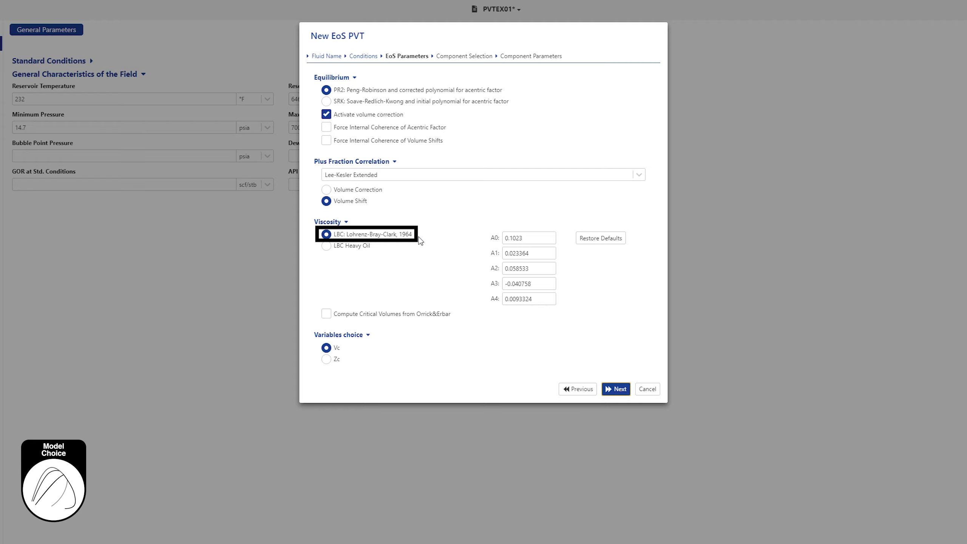
pyautogui.click(396, 176)
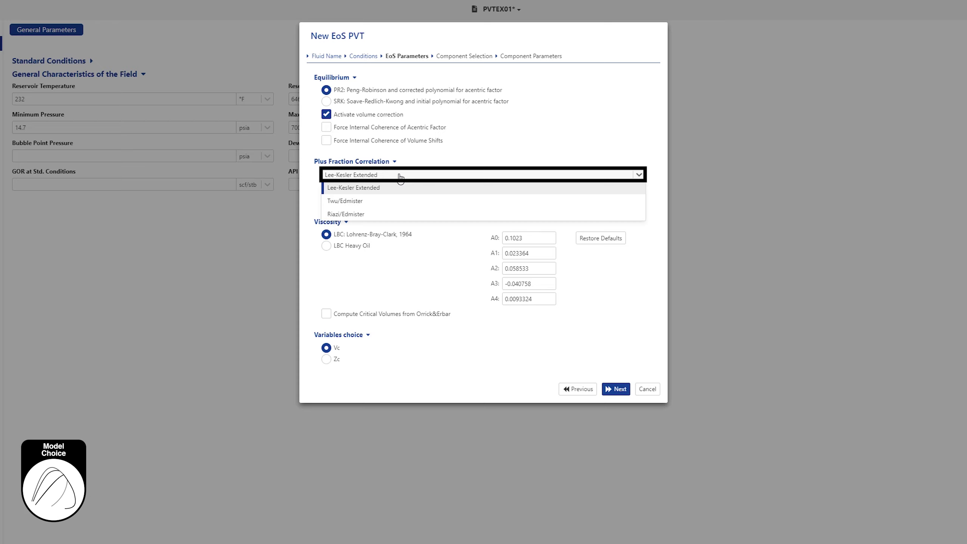
pyautogui.click(369, 201)
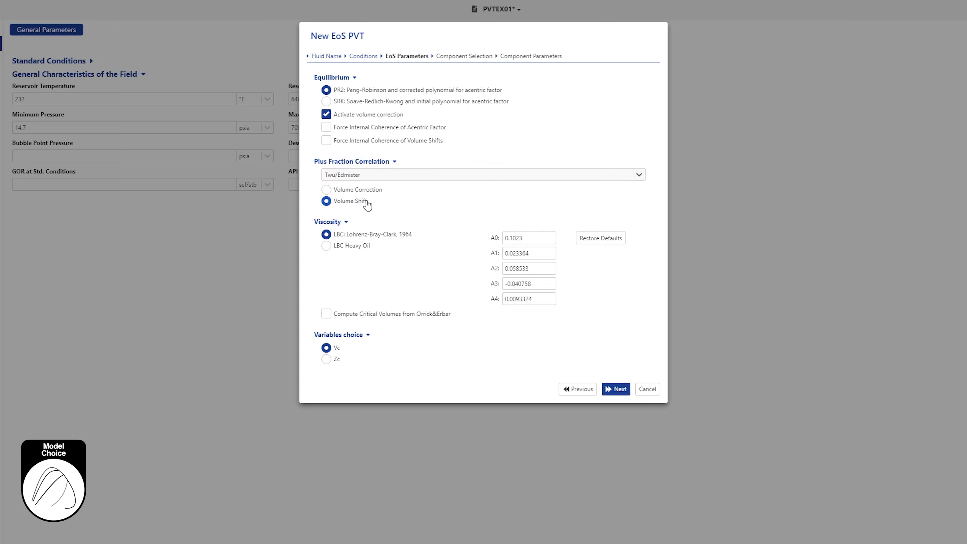
pyautogui.click(617, 390)
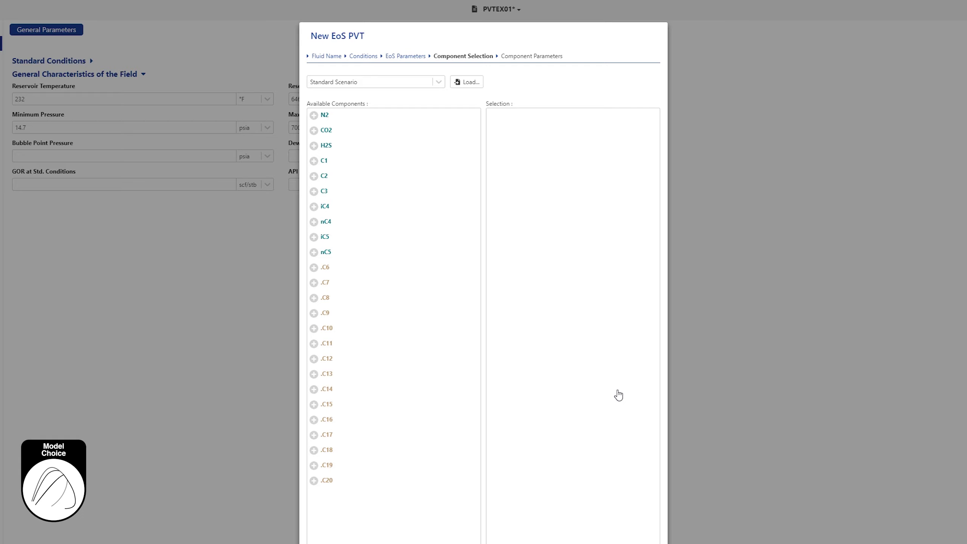
# Step: Select N2, CO2, C1–nC5 and .C6–.C11 as components, then continue to their parameters
pyautogui.click(313, 116)
pyautogui.click(314, 116)
pyautogui.click(313, 131)
pyautogui.click(314, 130)
pyautogui.click(314, 130)
pyautogui.click(314, 131)
pyautogui.click(314, 130)
pyautogui.click(314, 131)
pyautogui.click(313, 131)
pyautogui.click(314, 131)
pyautogui.click(313, 131)
pyautogui.click(313, 131)
pyautogui.click(313, 131)
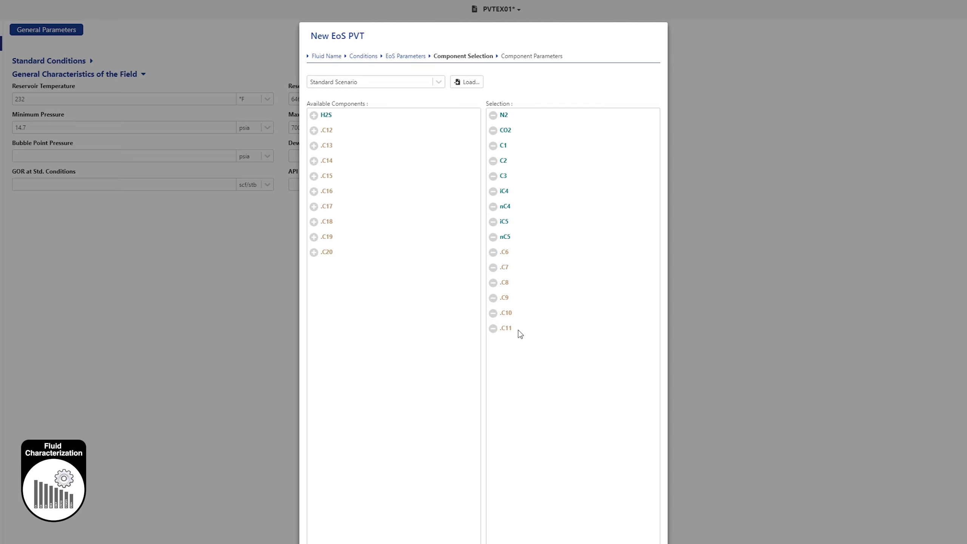
pyautogui.click(616, 543)
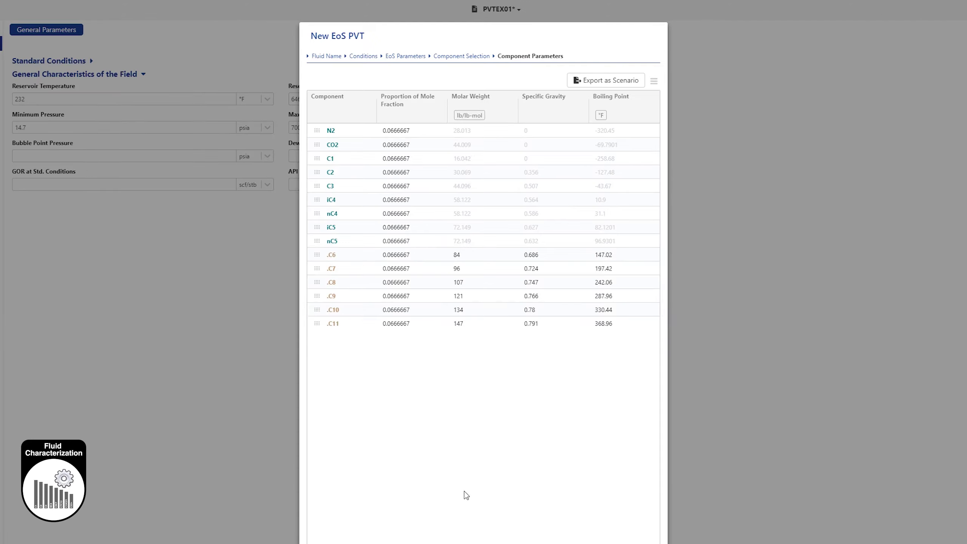
# Step: Rename the .C11 component to .C11+
pyautogui.doubleClick(341, 324)
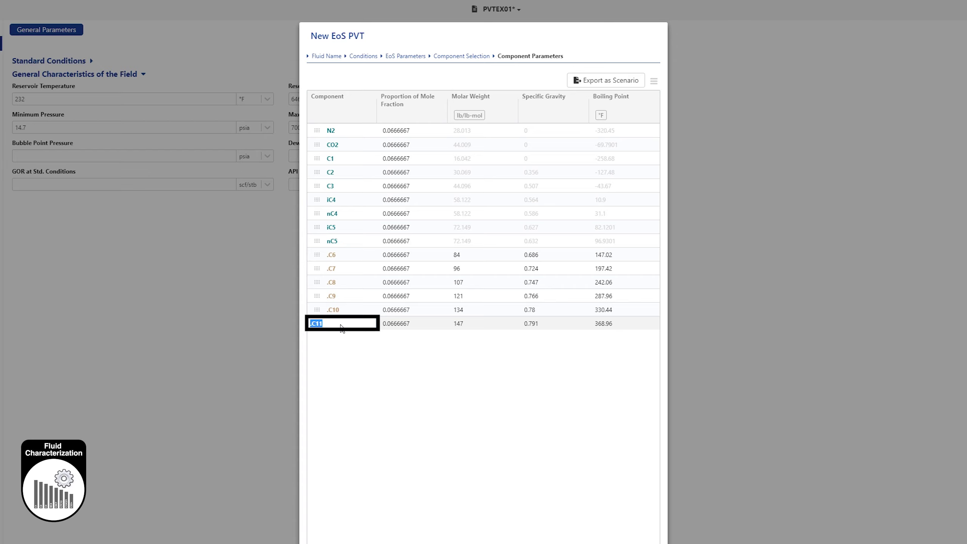
pyautogui.press('End')
pyautogui.write('+')
# Step: Paste the lab mole fractions, N2 through .C11+, from the Word table into the component column
pyautogui.hotkey('alt', 'Tab')
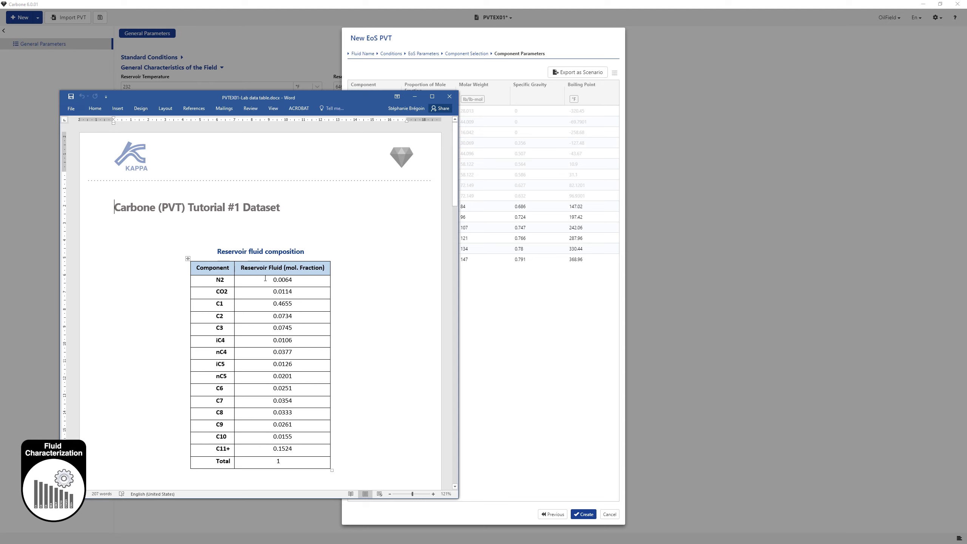
pyautogui.moveTo(265, 278); pyautogui.dragTo(294, 449)
pyautogui.hotkey('ctrl', 'c')
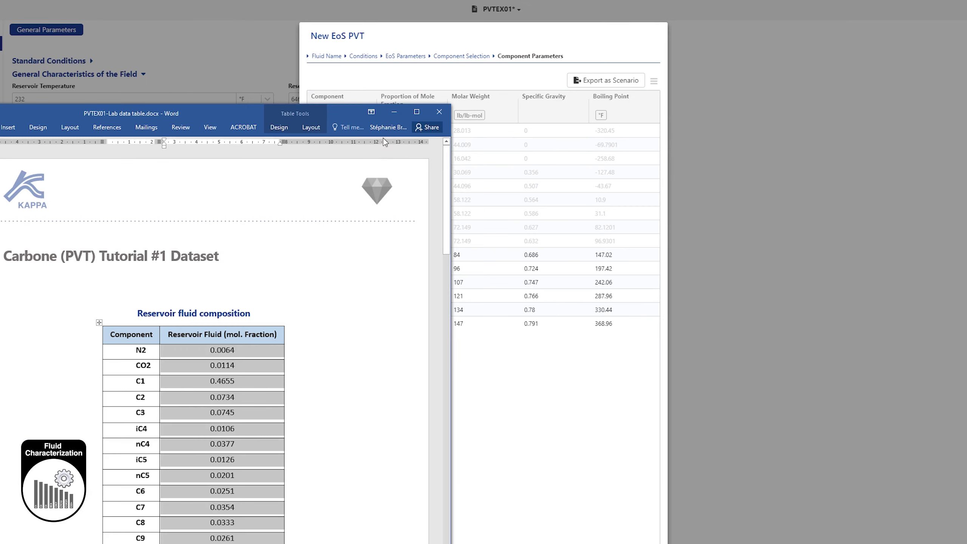
pyautogui.click(414, 97)
pyautogui.click(413, 111)
pyautogui.hotkey('ctrl', 'v')
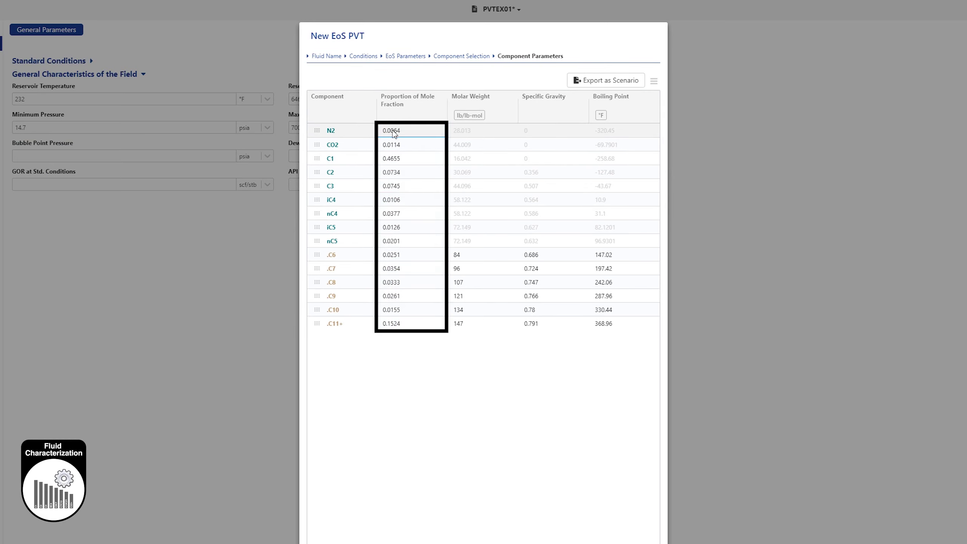
# Step: Set the .C11+ molar weight to 303
pyautogui.press('Tab')
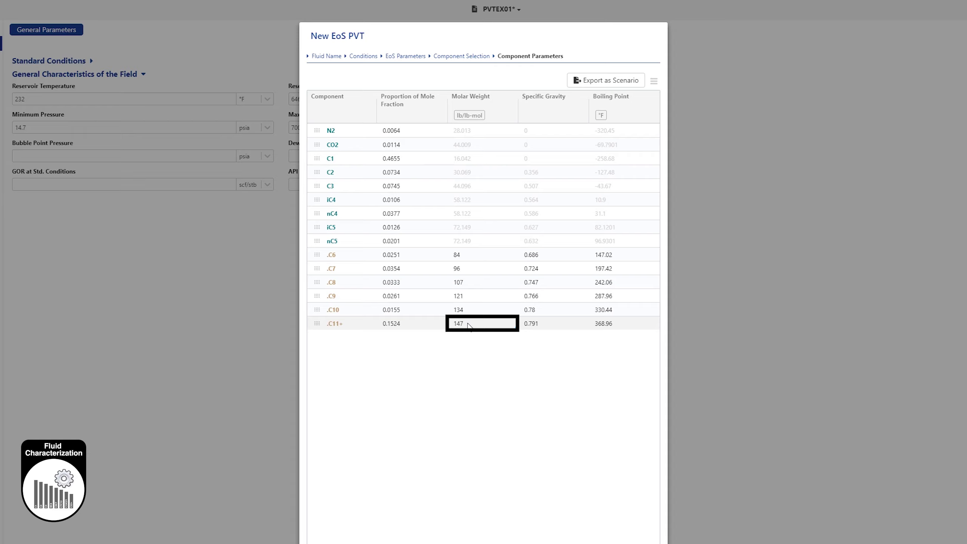
pyautogui.write('303')
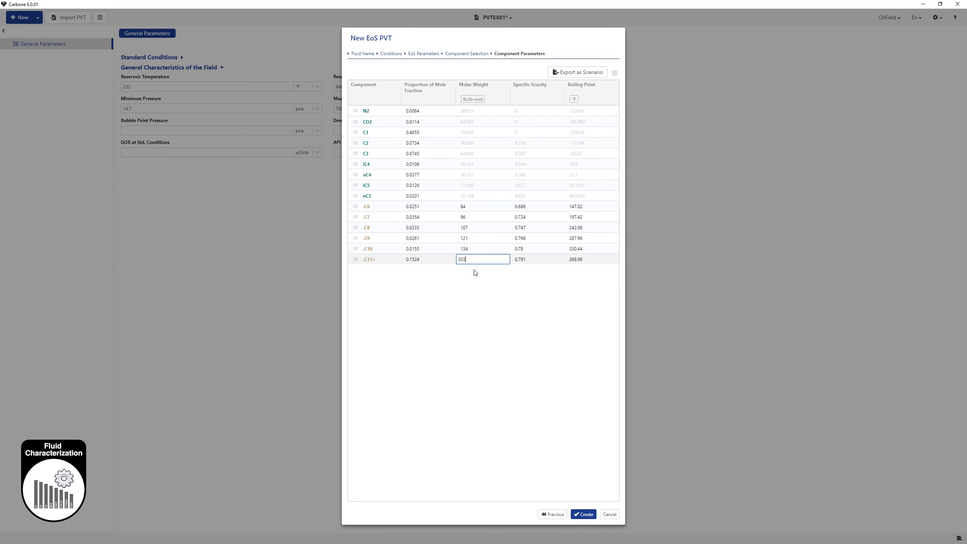
pyautogui.click(581, 515)
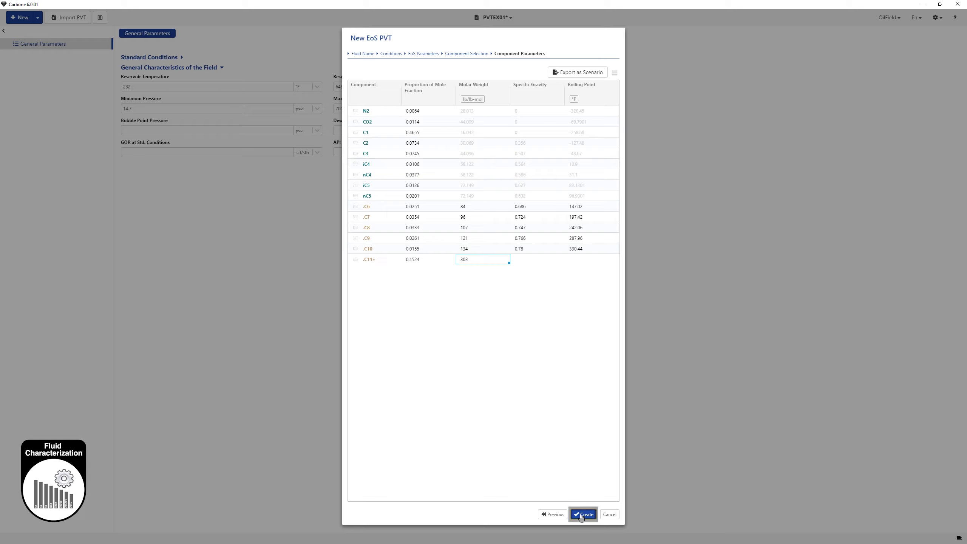
# Step: Create the Oil fluid and open its workflow from the PVTEX01 document workflow
pyautogui.click(582, 514)
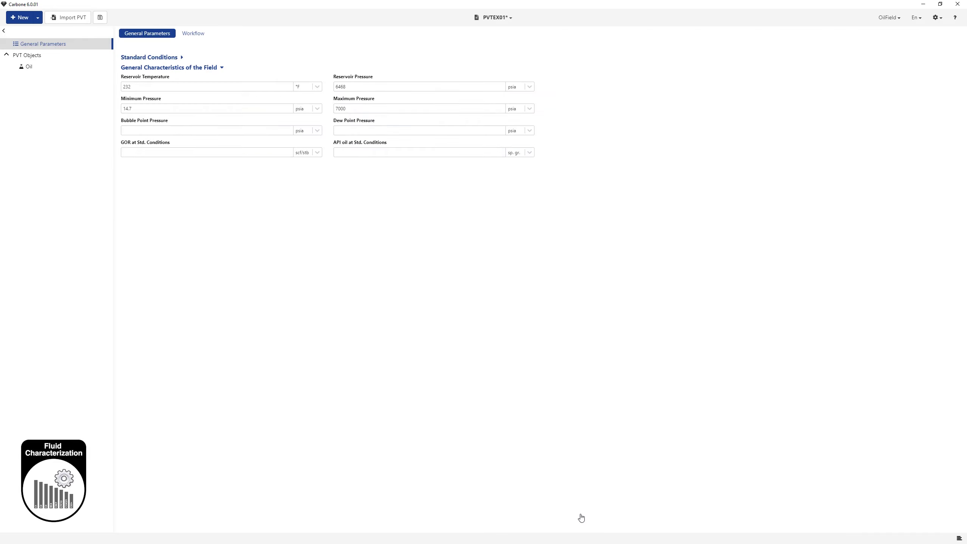
pyautogui.click(197, 38)
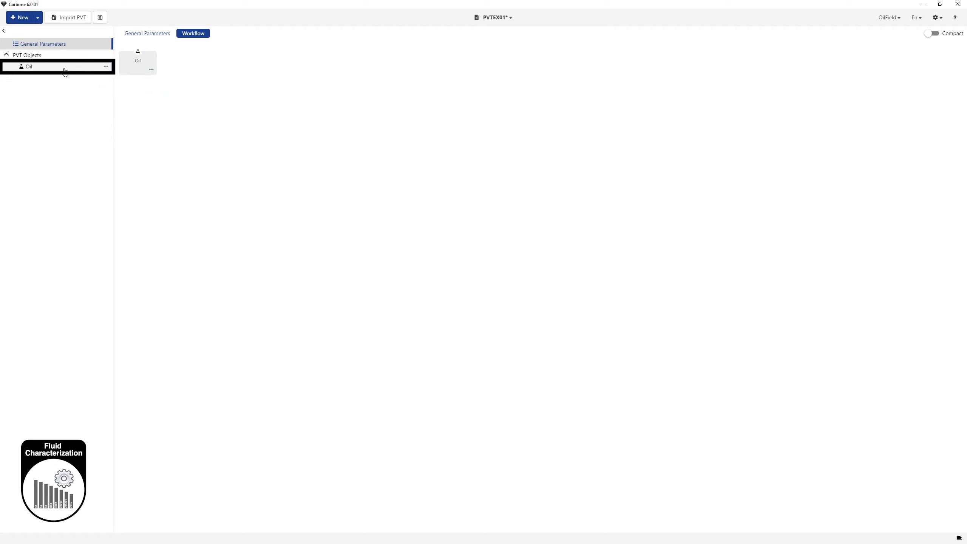
pyautogui.click(136, 73)
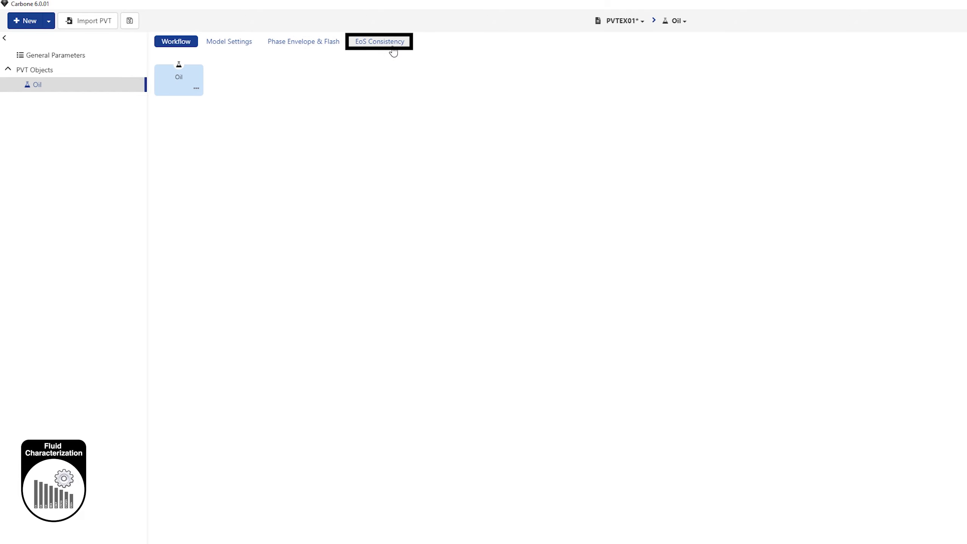
# Step: Inspect the Oil model settings and EoS parameters, then display its phase envelope and flash
pyautogui.click(229, 41)
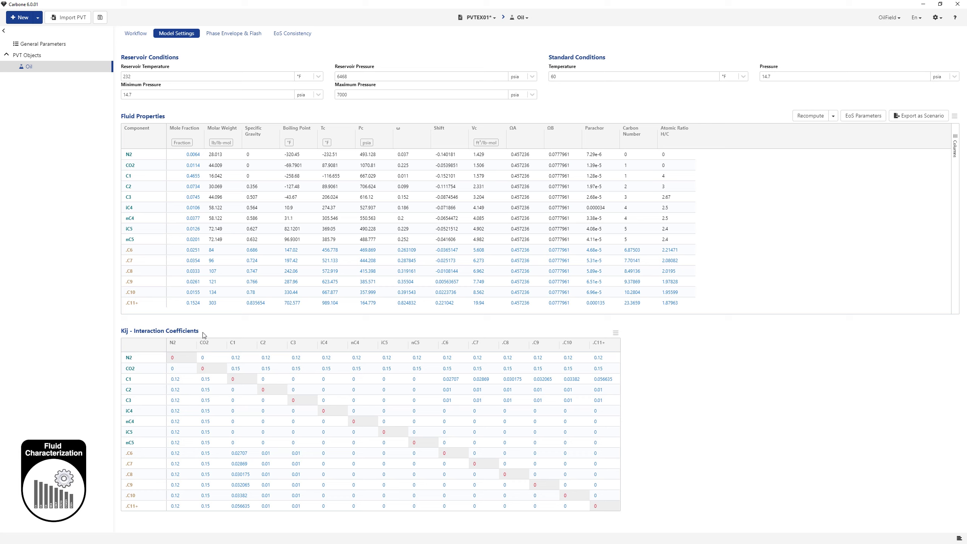
pyautogui.doubleClick(219, 252)
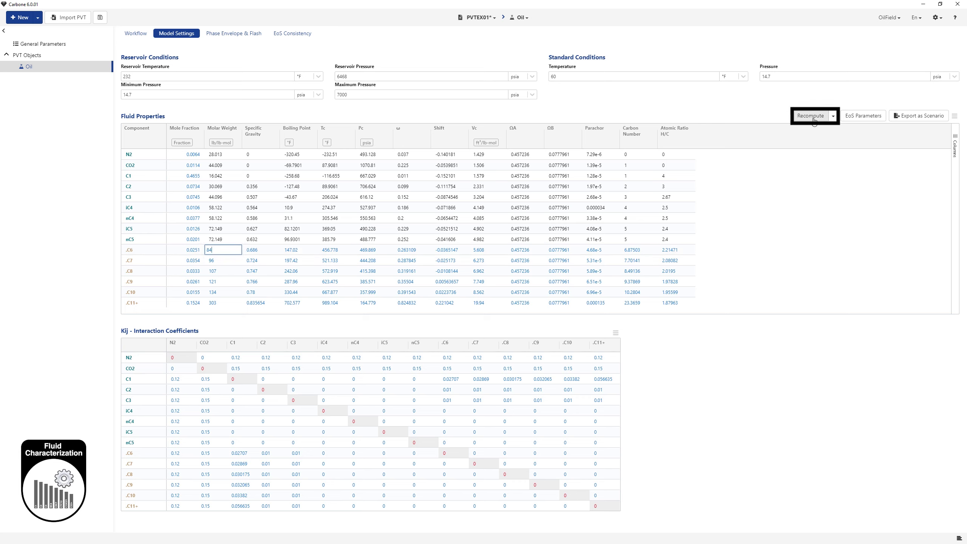
pyautogui.moveTo(861, 123)
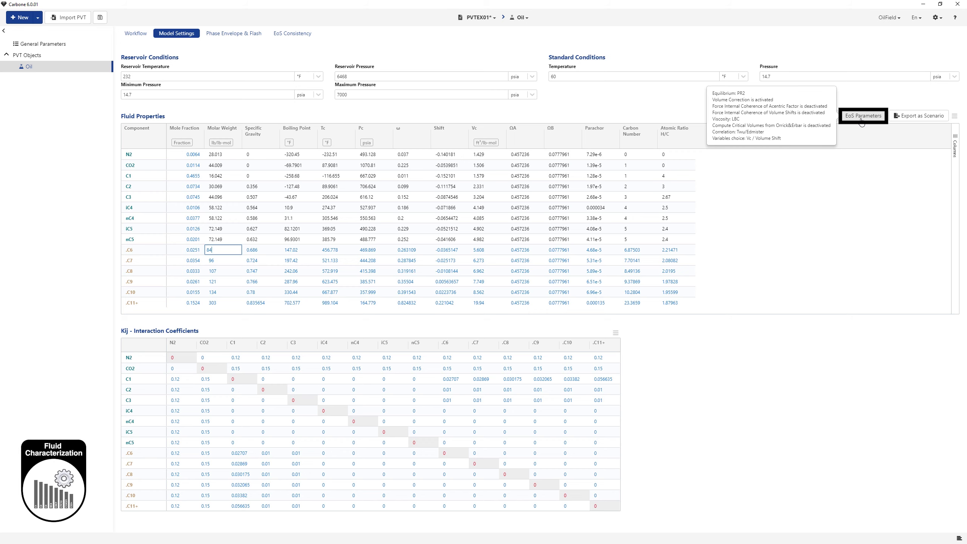
pyautogui.click(238, 36)
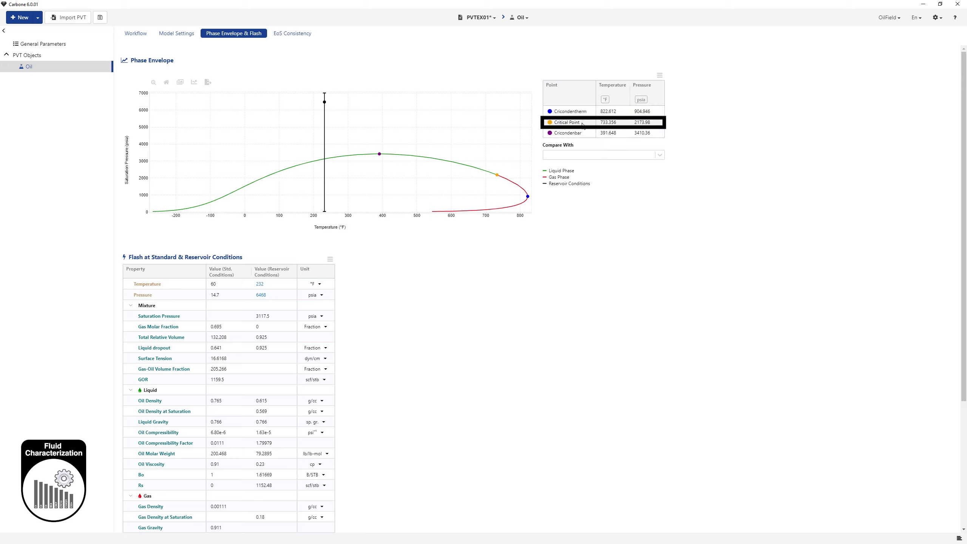
# Step: Check the comparison list and flash table (GOR 1159.5 scf/stb, Bo 1.61669), then view EoS consistency
pyautogui.click(660, 155)
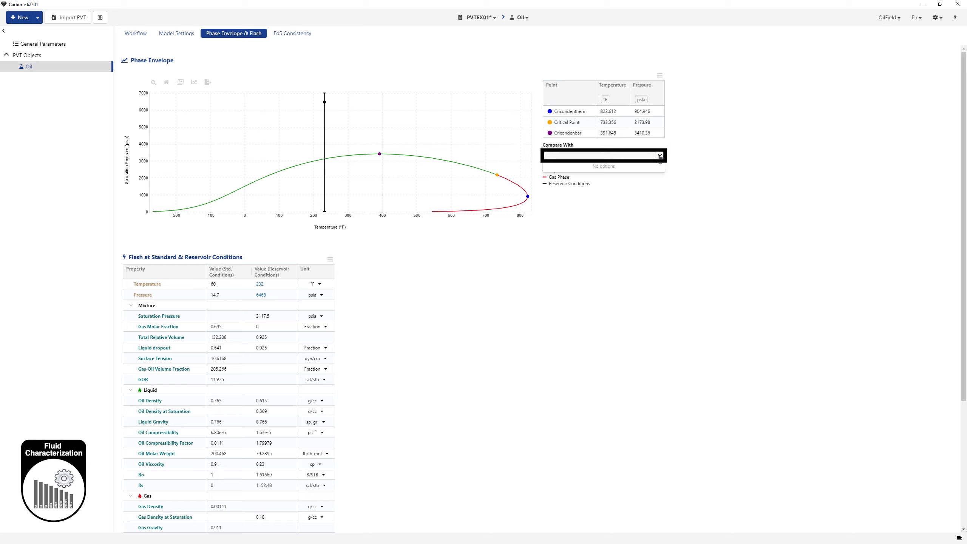
pyautogui.click(659, 156)
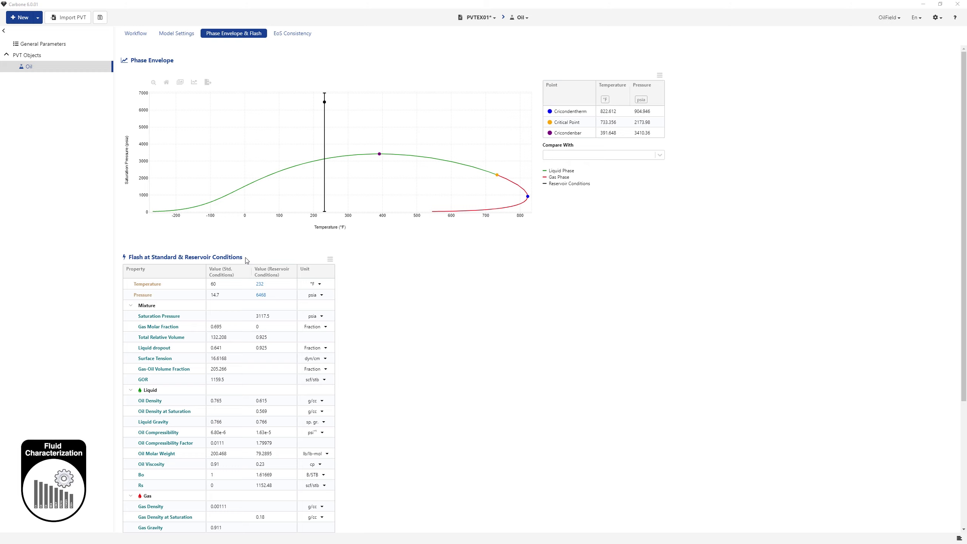
pyautogui.scroll(-5, 247, 260)
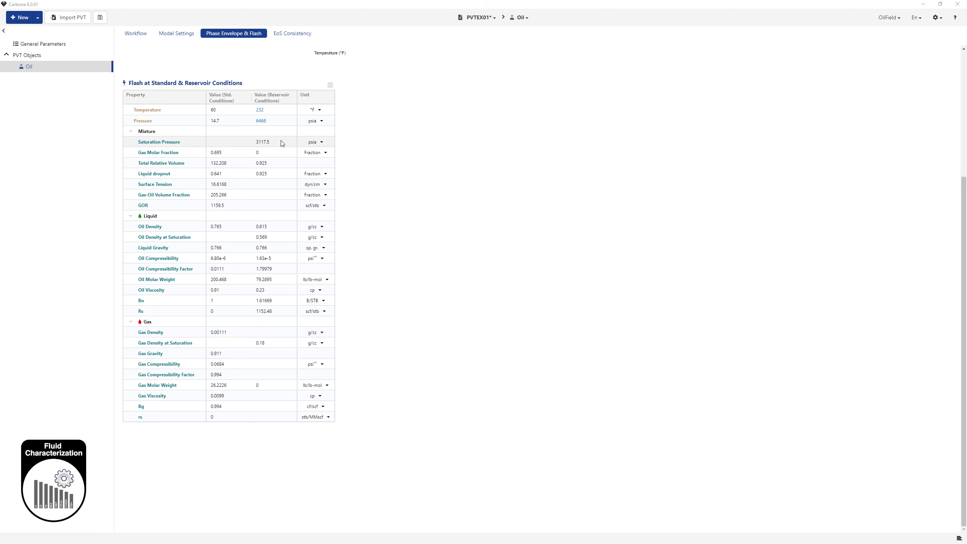
pyautogui.scroll(5, 282, 143)
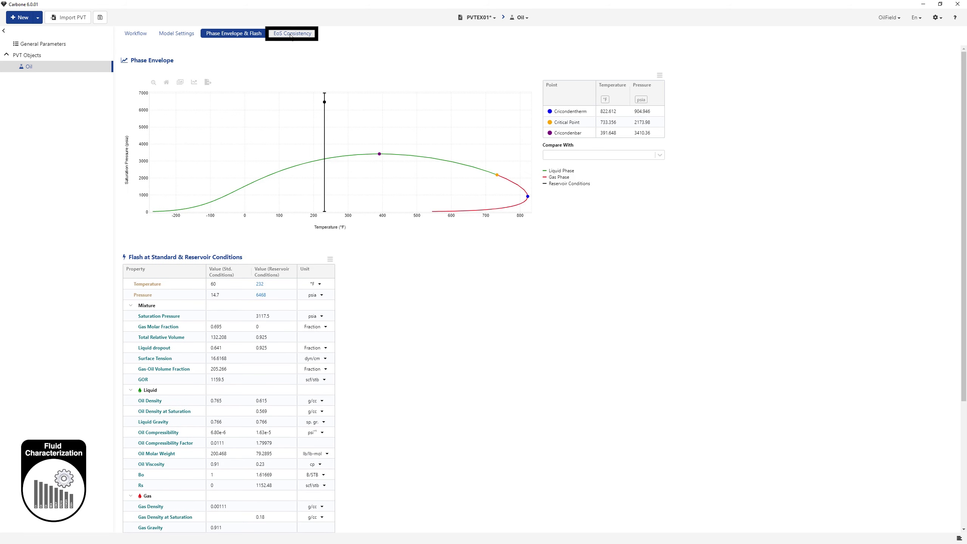
pyautogui.click(291, 34)
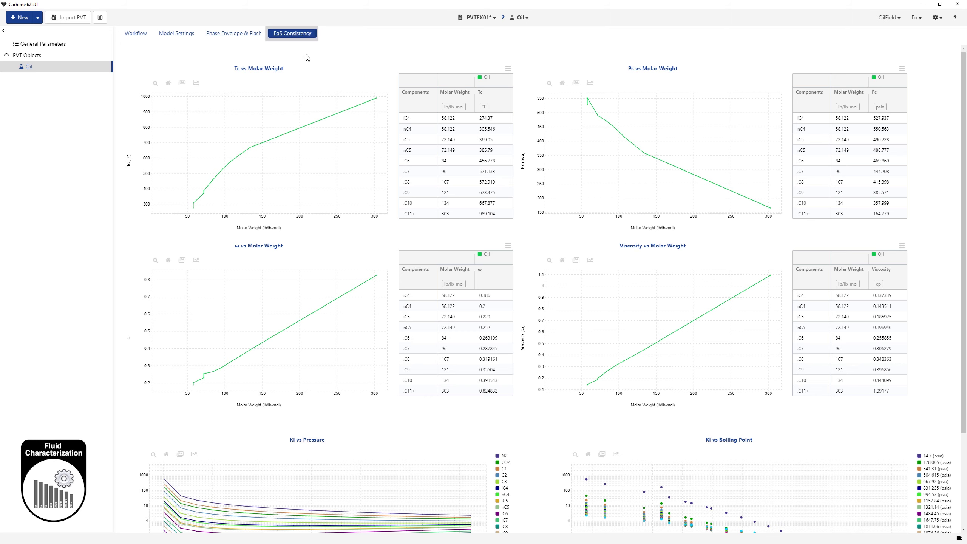
# Step: Scroll through the Tc, Pc, ω and viscosity consistency charts, then go back to the Oil workflow
pyautogui.scroll(-3, 314, 67)
pyautogui.scroll(3, 314, 67)
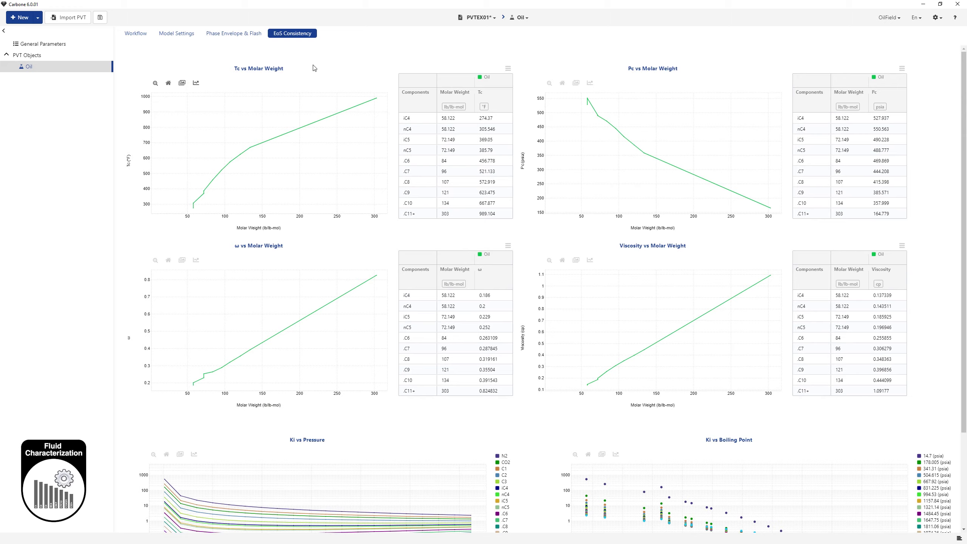
pyautogui.click(137, 37)
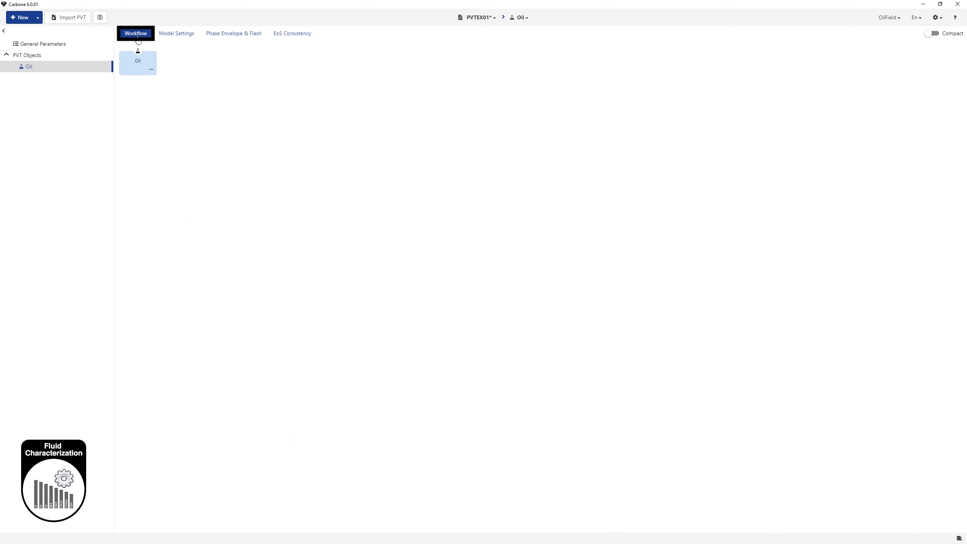
# Step: Create a new Lab Data object, keeping its default name 'Lab Data'
pyautogui.click(23, 19)
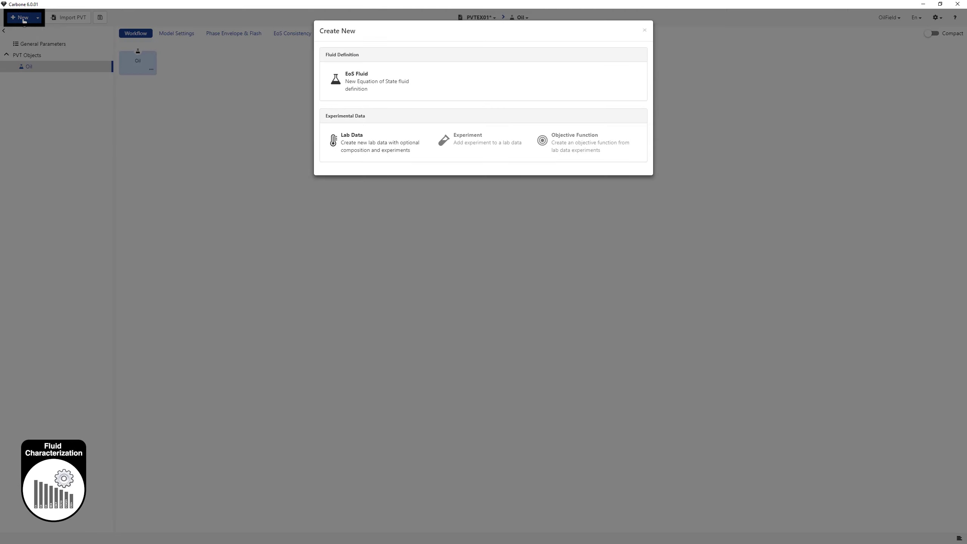
pyautogui.click(310, 193)
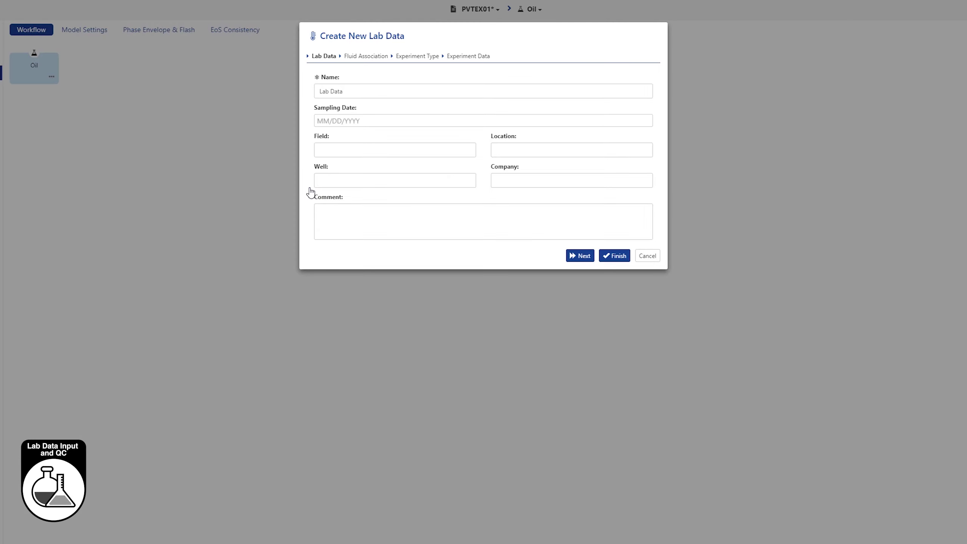
pyautogui.click(614, 256)
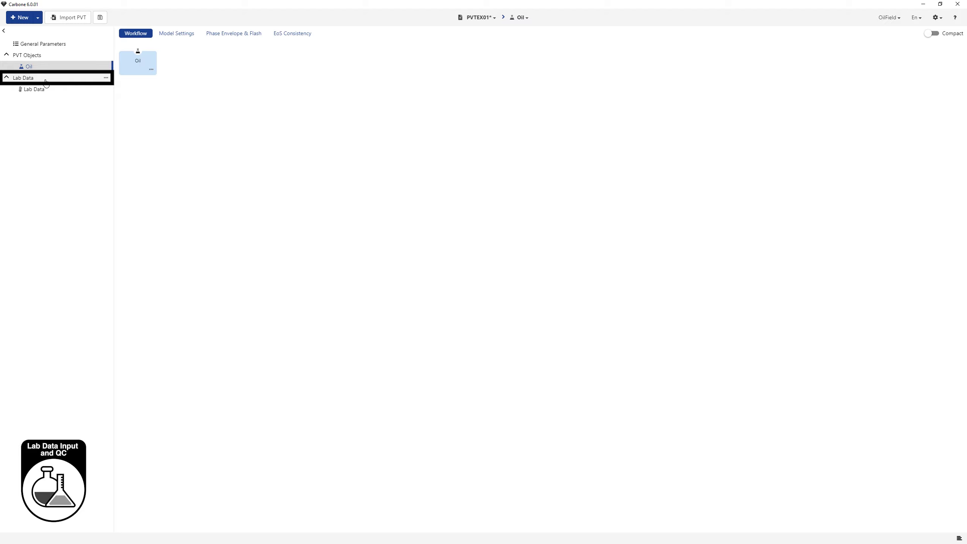
# Step: Start a new experiment on the Lab Data with Oil Density included as a measured parameter
pyautogui.click(64, 90)
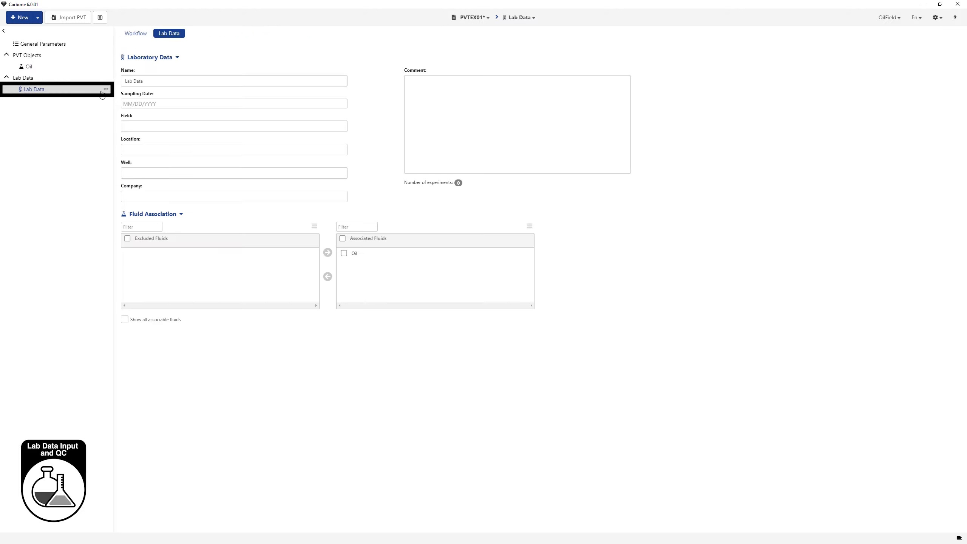
pyautogui.click(106, 90)
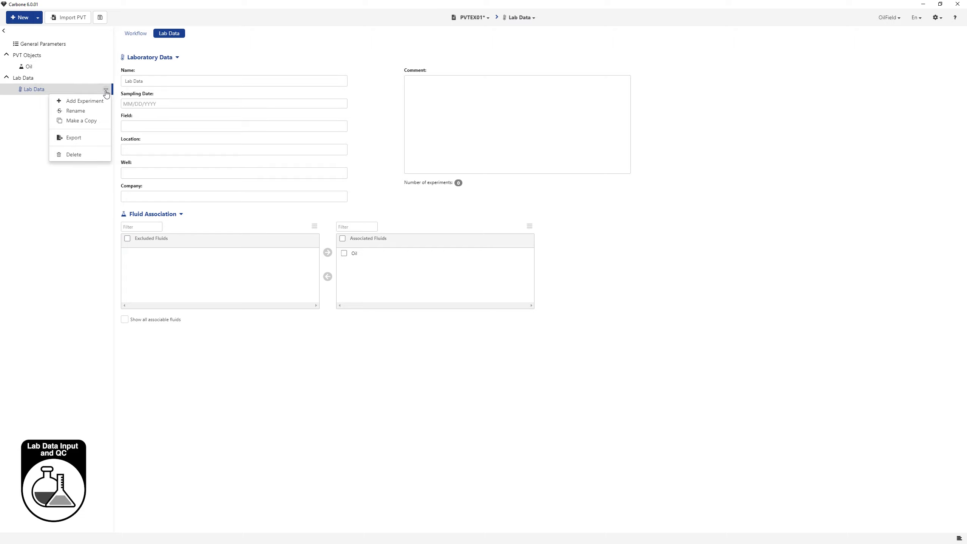
pyautogui.click(79, 101)
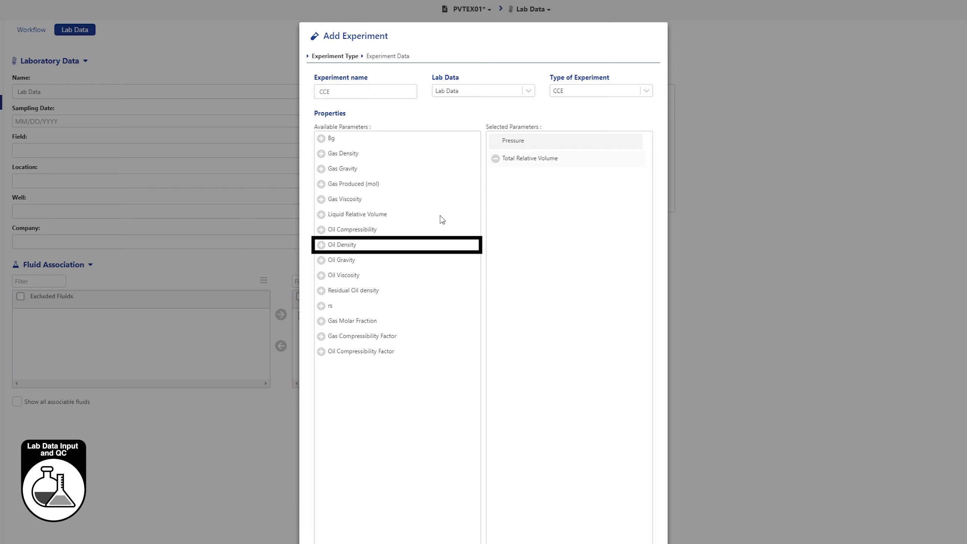
pyautogui.click(321, 245)
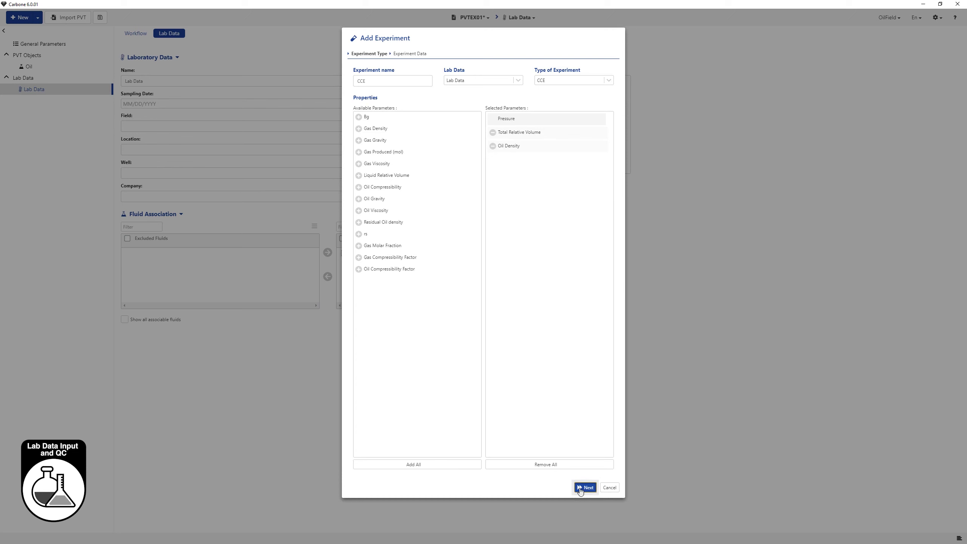
pyautogui.click(585, 487)
# Step: Paste the lab report's CCE pressure, relative volume and oil density table and create the CCE experiment
pyautogui.hotkey('alt', 'Tab')
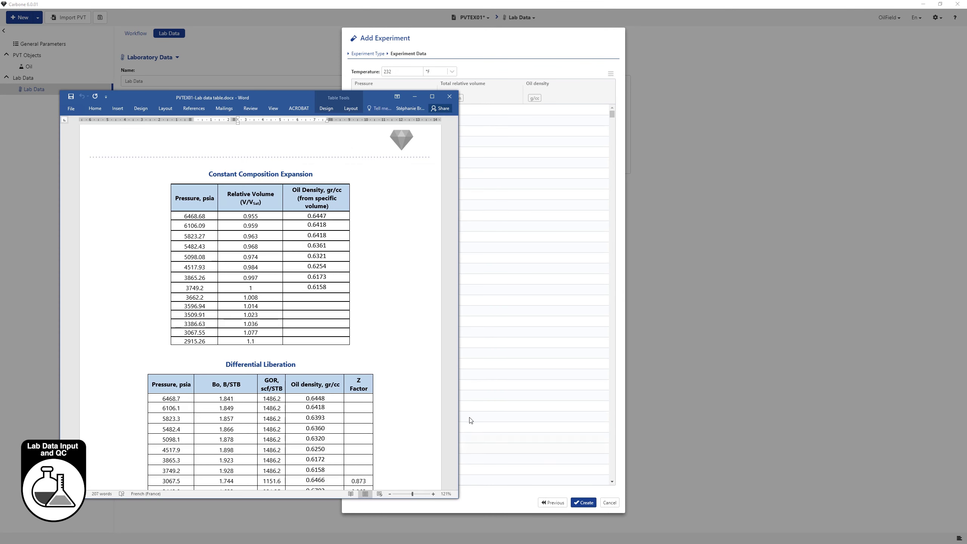
pyautogui.moveTo(181, 215); pyautogui.dragTo(321, 342)
pyautogui.hotkey('ctrl', 'c')
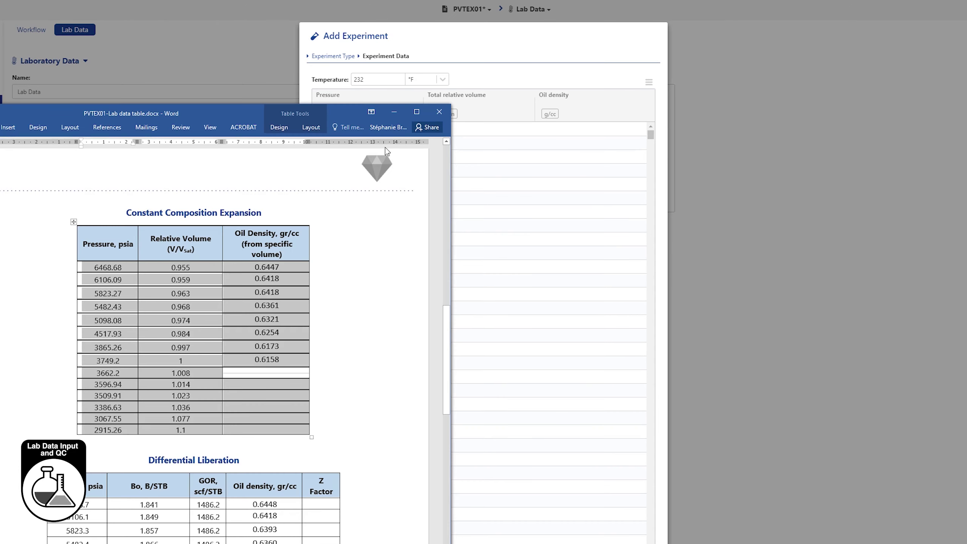
pyautogui.hotkey('alt', 'Tab')
pyautogui.click(381, 128)
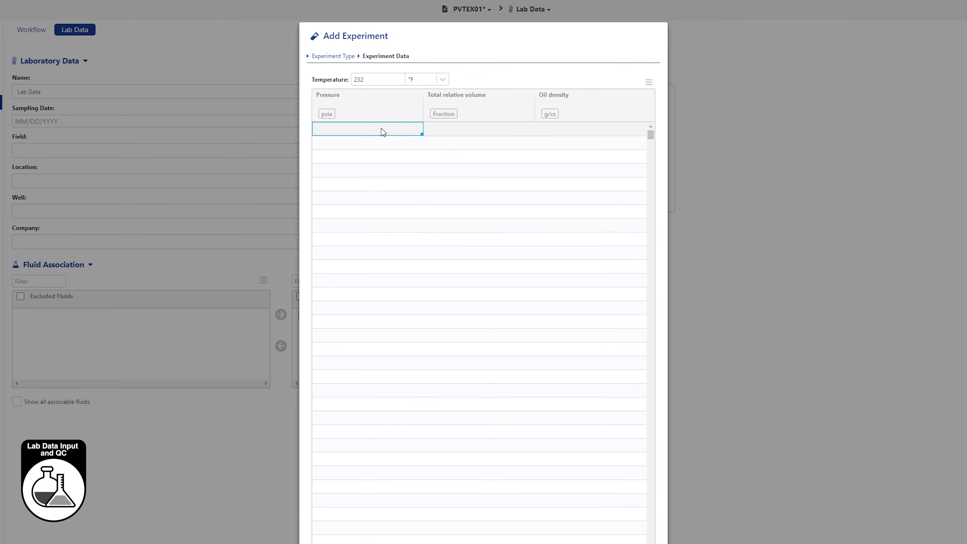
pyautogui.hotkey('ctrl', 'v')
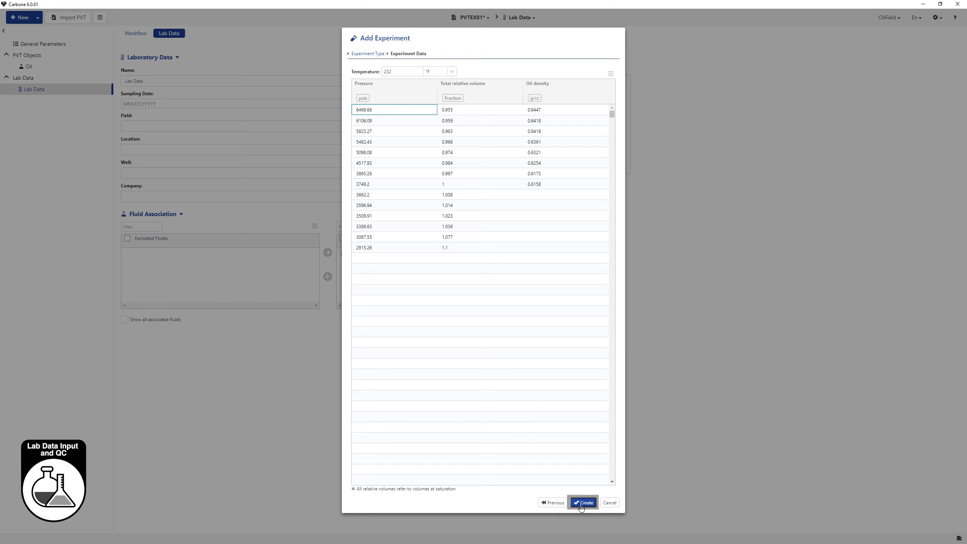
pyautogui.click(582, 502)
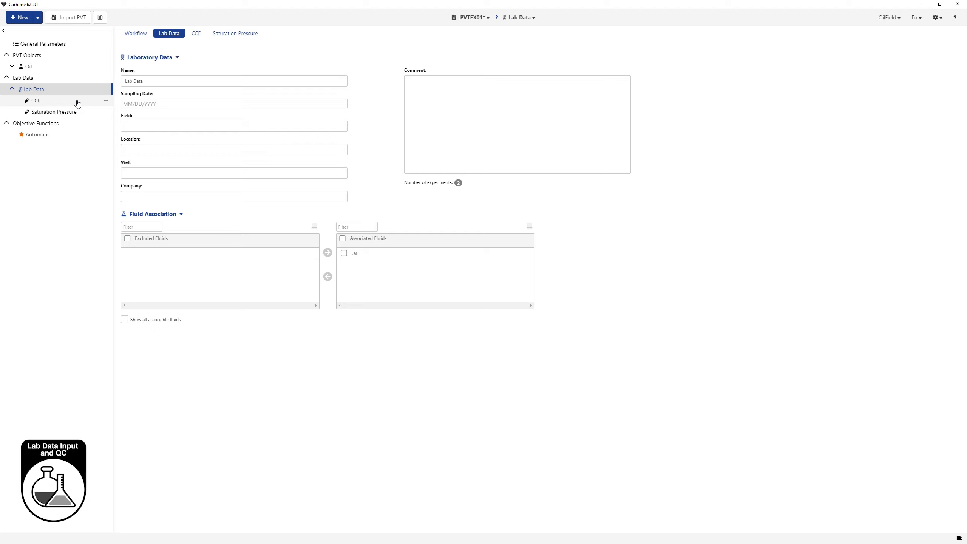
# Step: Check Oil's linked CCE and saturation pressure data, then reopen its workflow showing 5.4% mean error
pyautogui.click(13, 66)
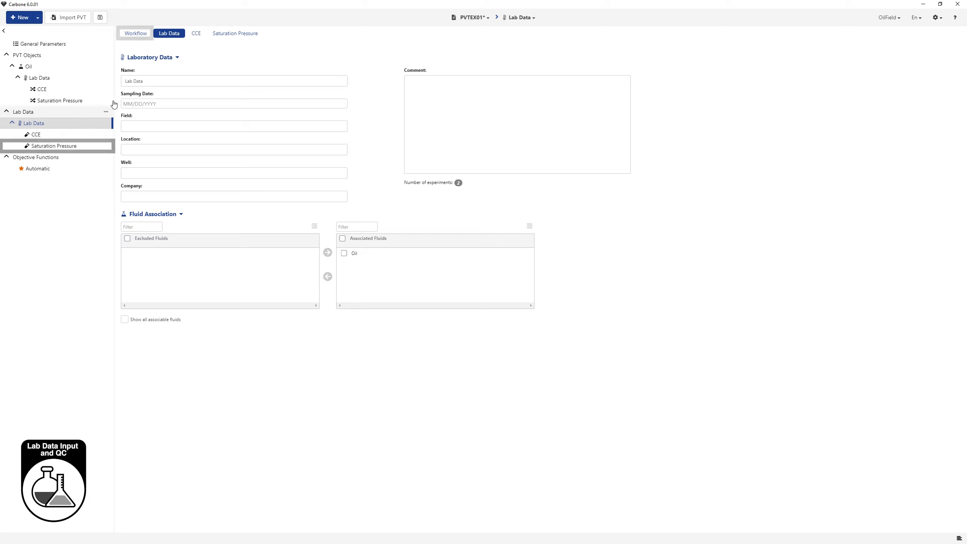
pyautogui.click(137, 35)
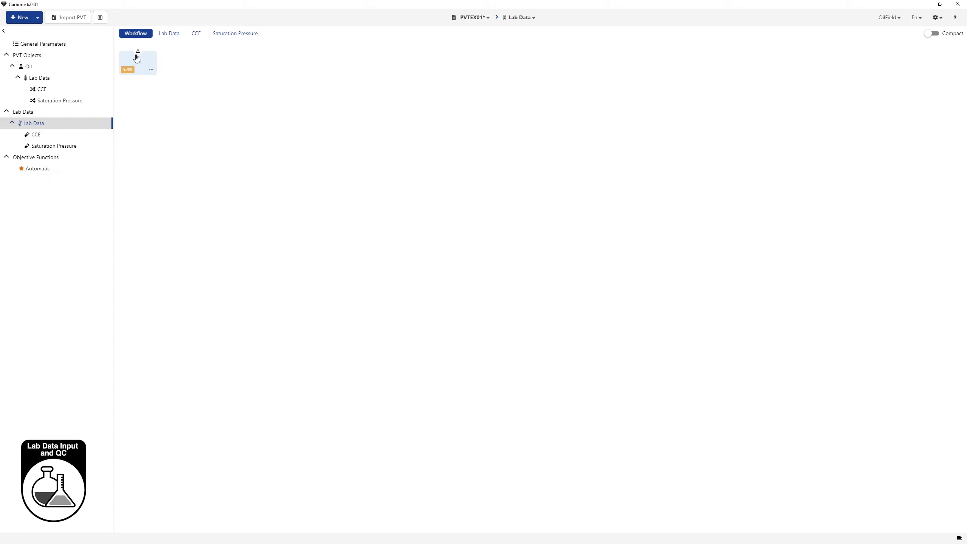
pyautogui.moveTo(131, 74)
pyautogui.click(129, 63)
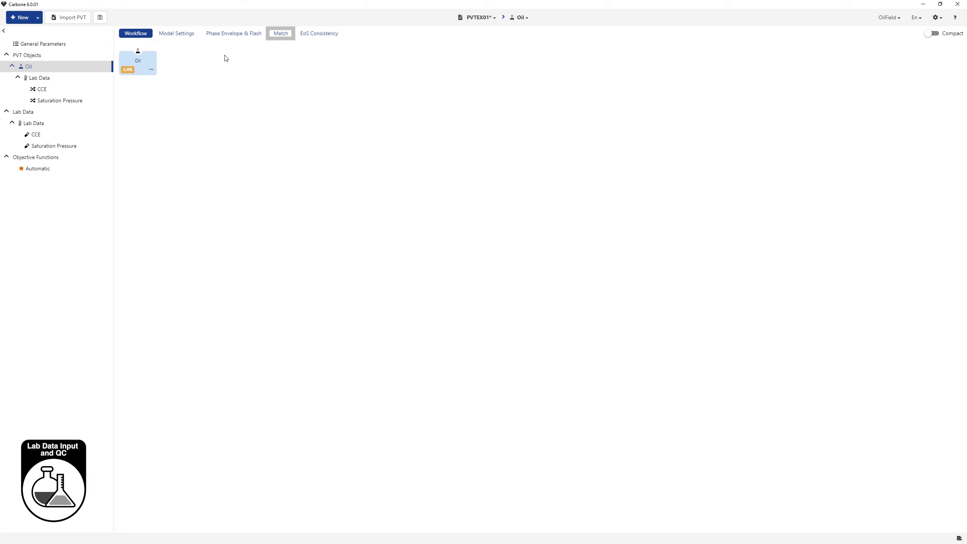
# Step: Show the oil's Saturation Pressure match (3749.2 psia measured vs 3117.5 simulated), then open Create New
pyautogui.click(282, 34)
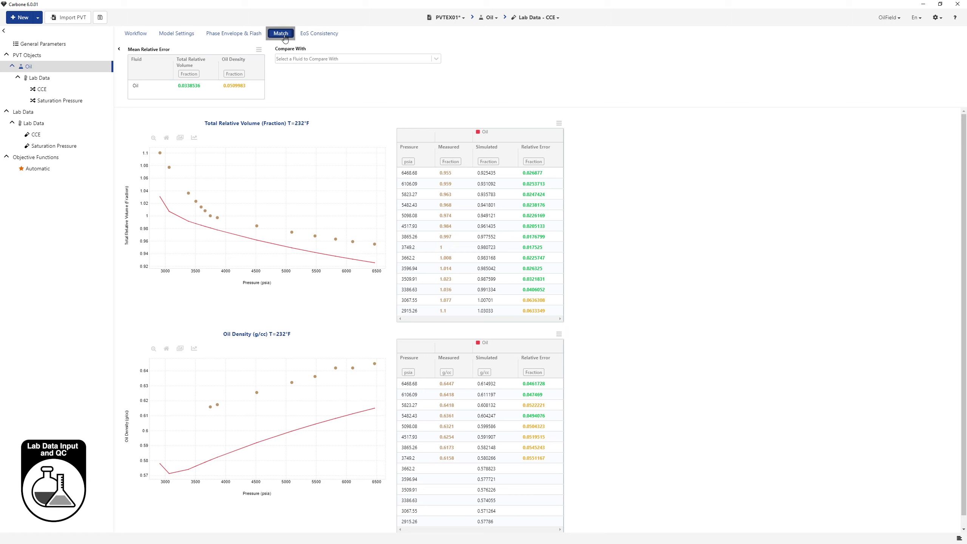
pyautogui.scroll(-1, 606, 159)
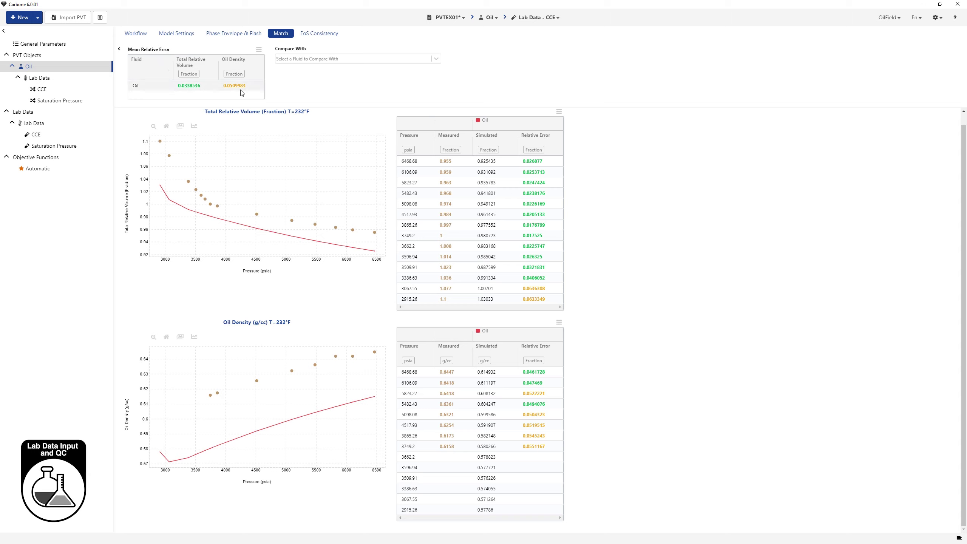
pyautogui.click(559, 20)
pyautogui.click(562, 43)
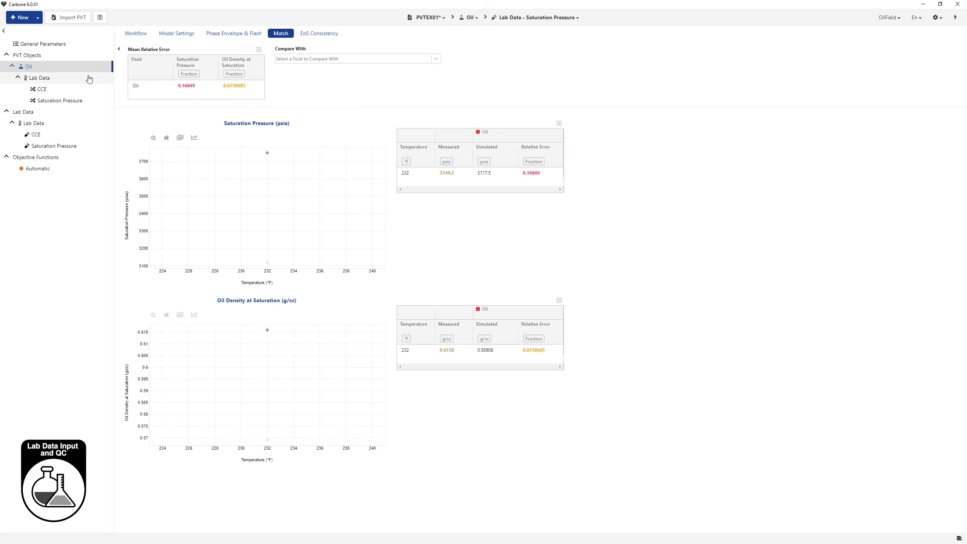
pyautogui.click(21, 17)
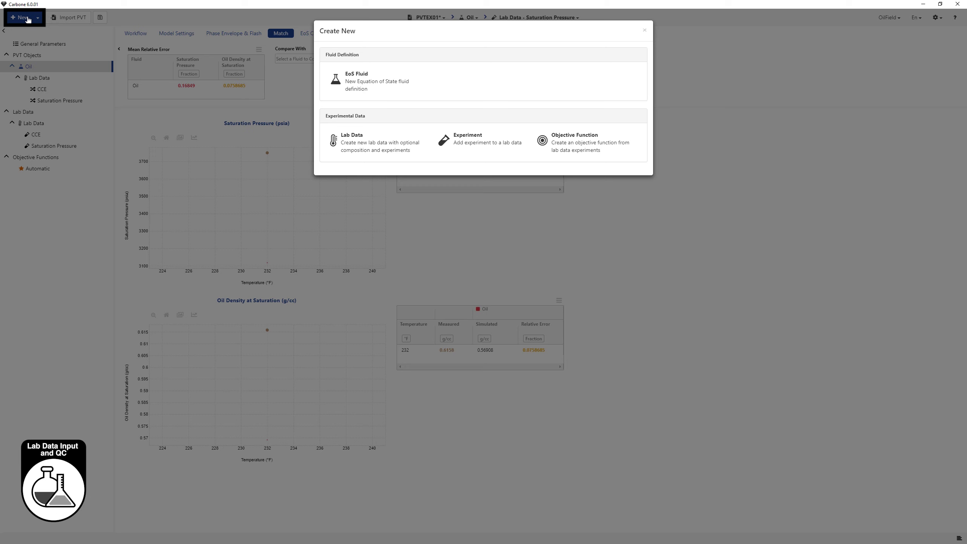
# Step: Set up a Differential Liberation experiment measuring Gas Compressibility Factor instead of Gas Gravity
pyautogui.click(473, 151)
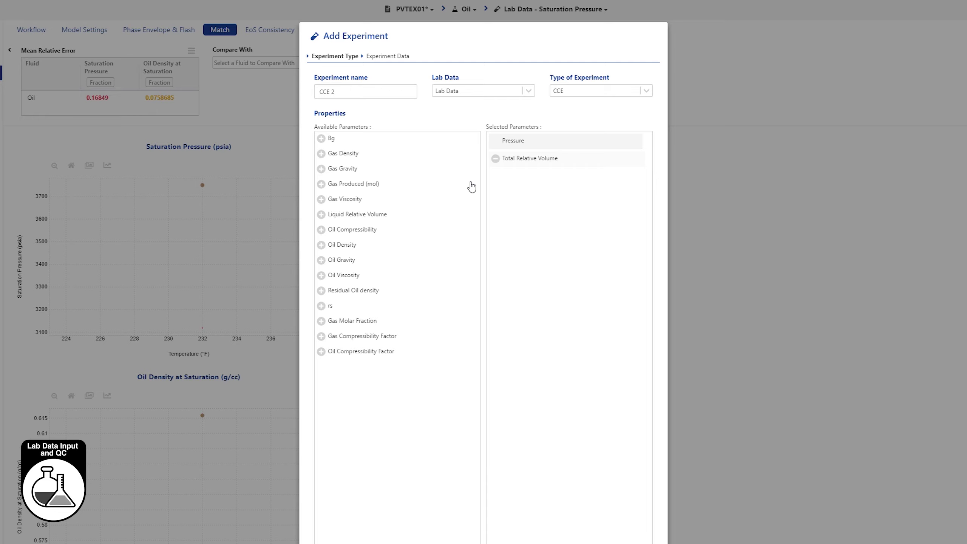
pyautogui.click(646, 91)
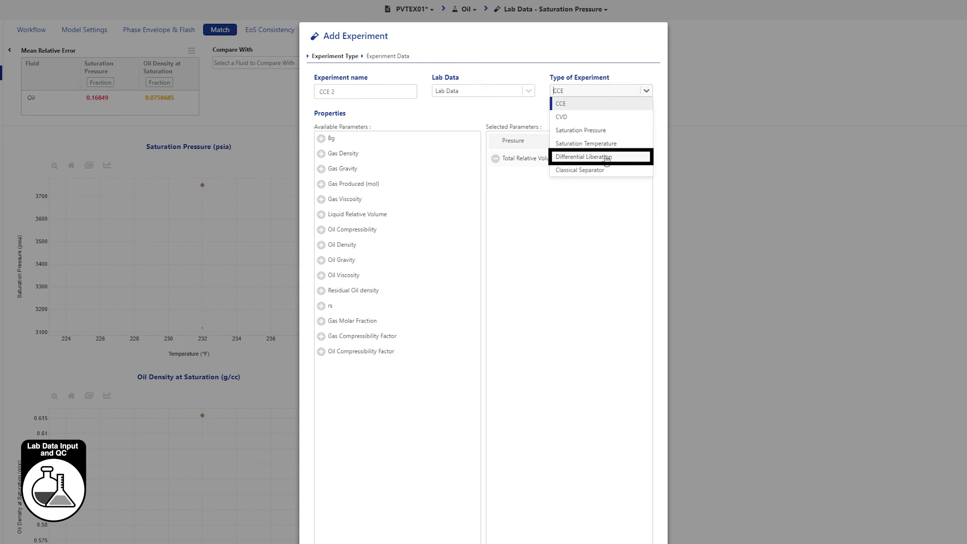
pyautogui.click(606, 156)
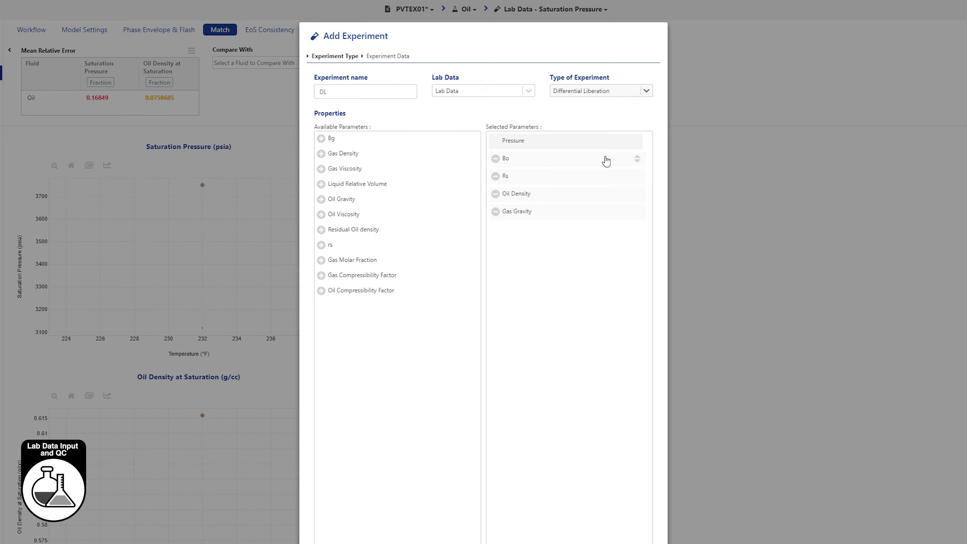
pyautogui.click(358, 92)
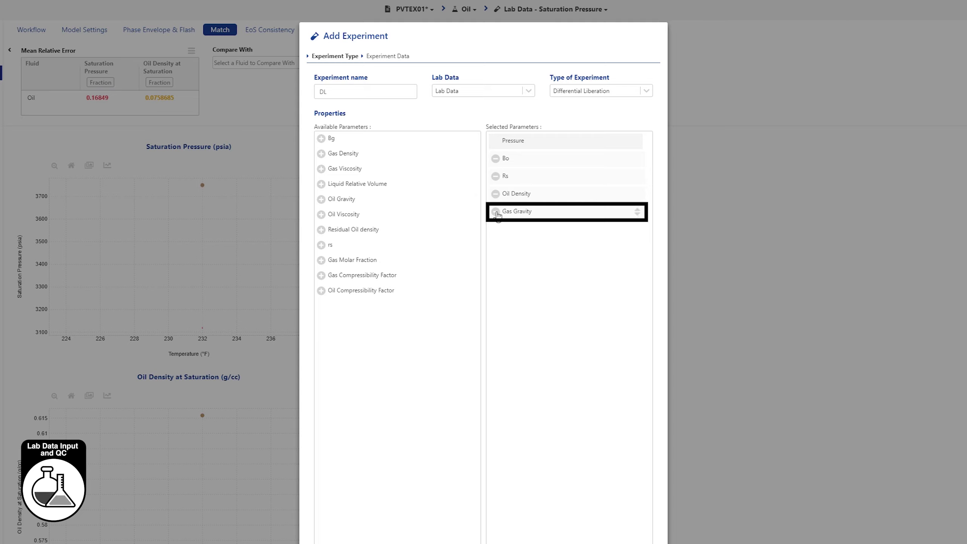
pyautogui.click(496, 212)
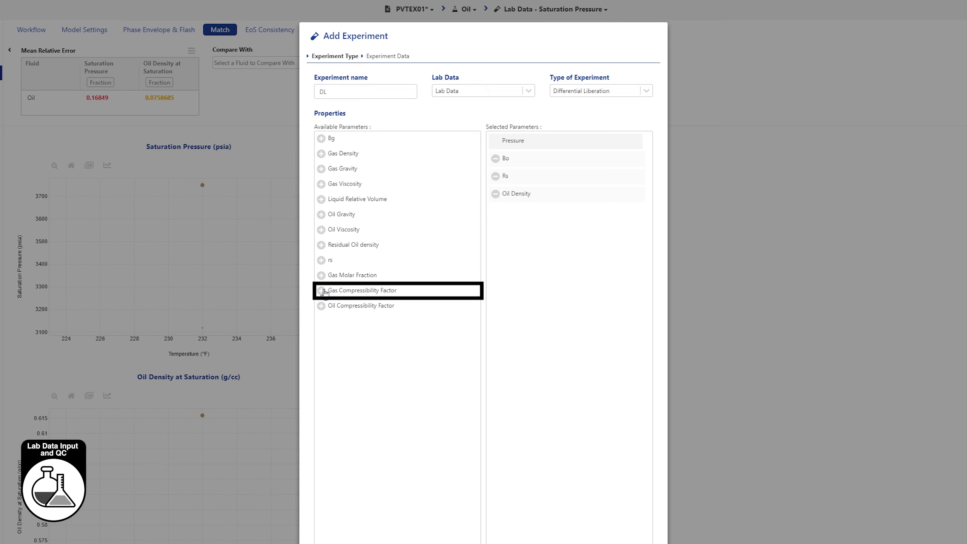
pyautogui.click(322, 290)
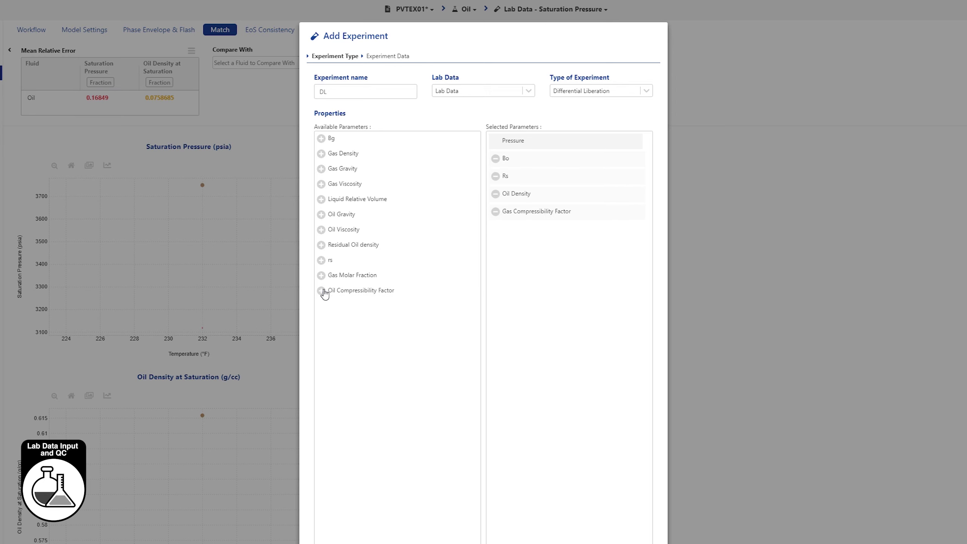
pyautogui.click(584, 488)
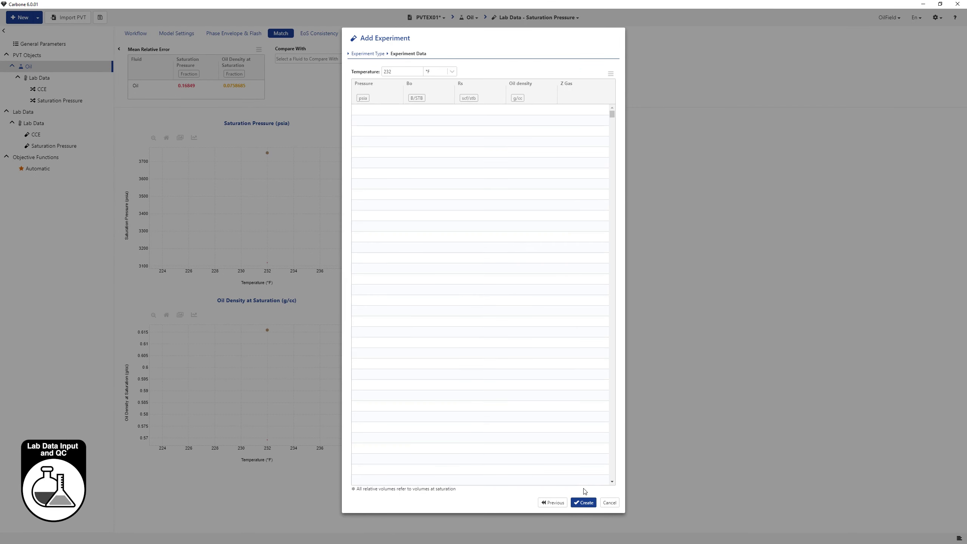
# Step: Paste the lab's DL table of pressure, Bo, Rs, oil density and Z values and create the experiment
pyautogui.hotkey('alt', 'Tab')
pyautogui.moveTo(156, 268); pyautogui.dragTo(353, 404)
pyautogui.hotkey('ctrl', 'c')
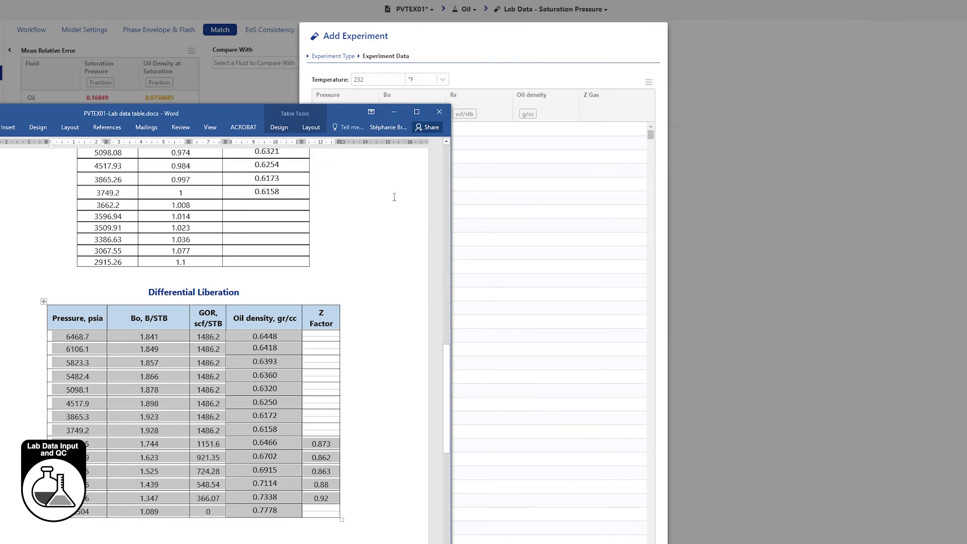
pyautogui.click(414, 96)
pyautogui.click(388, 110)
pyautogui.hotkey('ctrl', 'v')
pyautogui.click(578, 502)
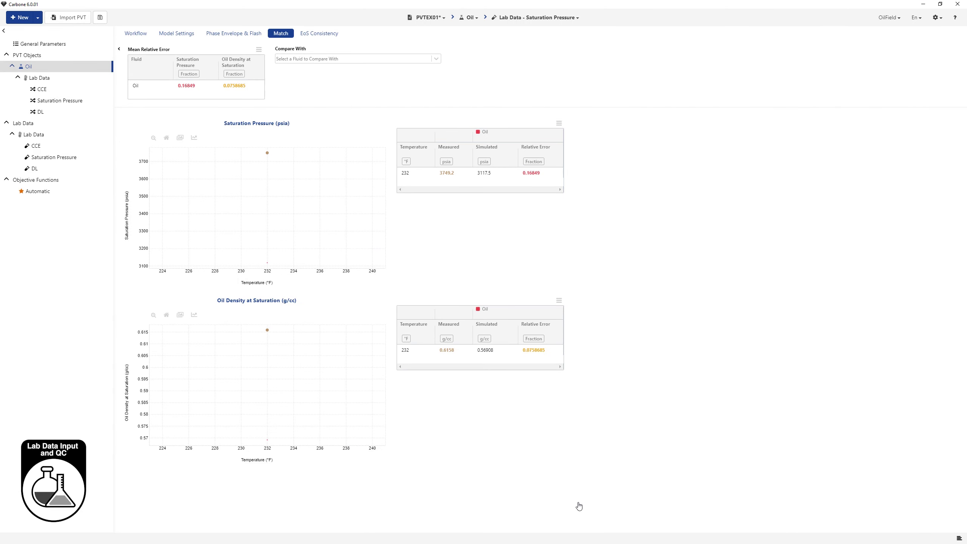
# Step: Review the oil's DL match (Bo error 0.0586, Rs error 0.0783) and open the Lab Data actions
pyautogui.click(578, 19)
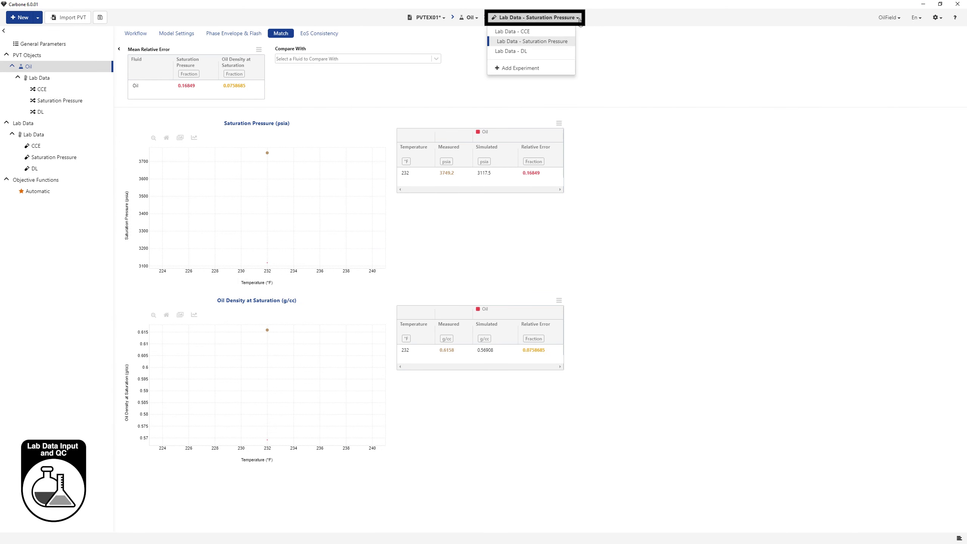
pyautogui.click(532, 51)
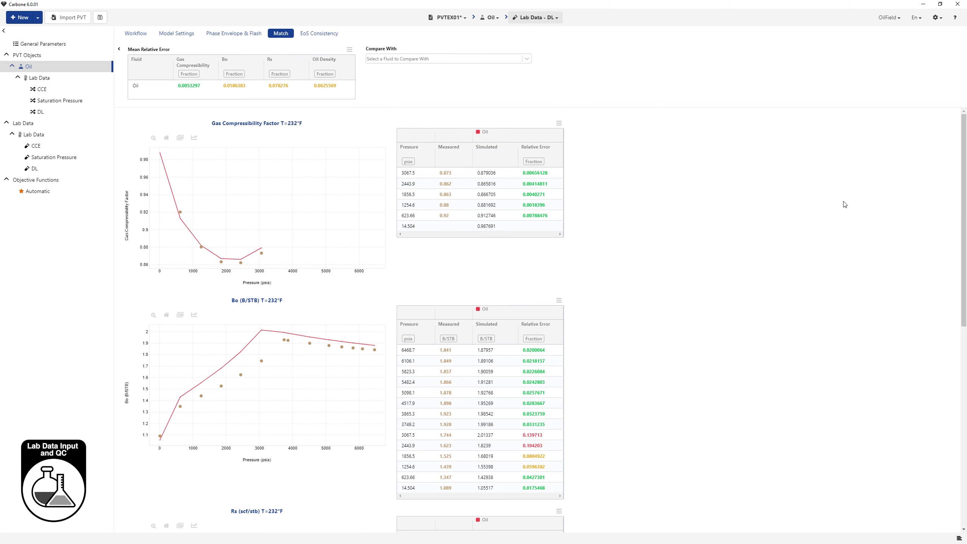
pyautogui.scroll(-1, 963, 299)
pyautogui.scroll(-8, 963, 299)
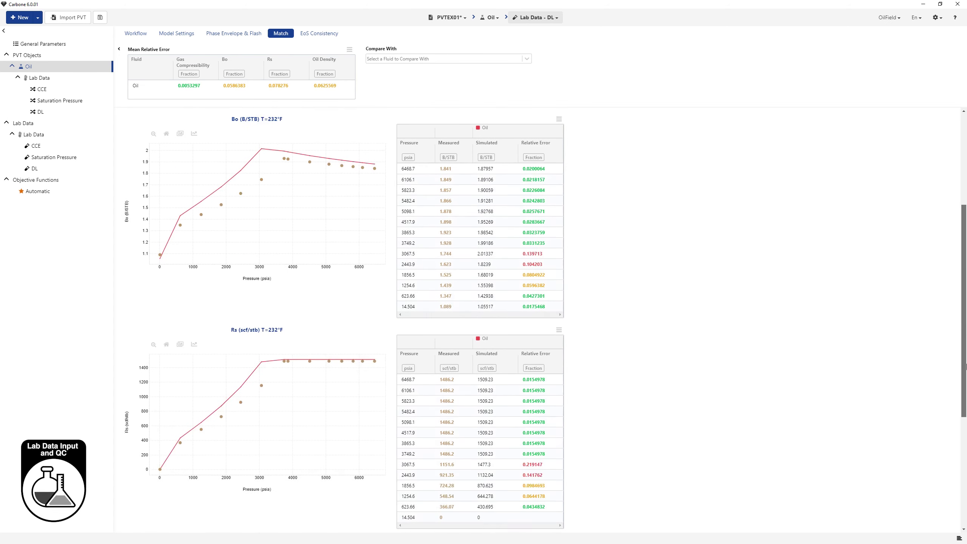
pyautogui.scroll(9, 965, 250)
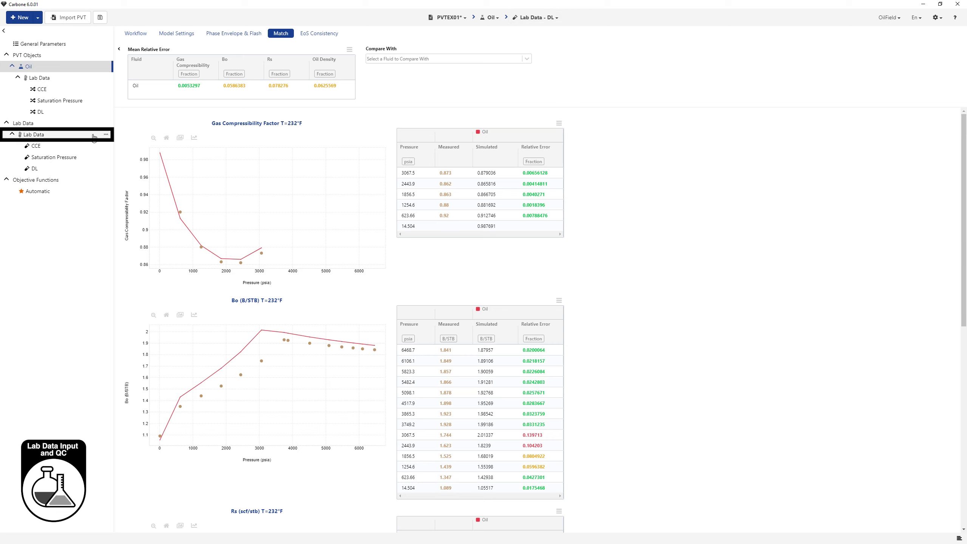
pyautogui.click(105, 134)
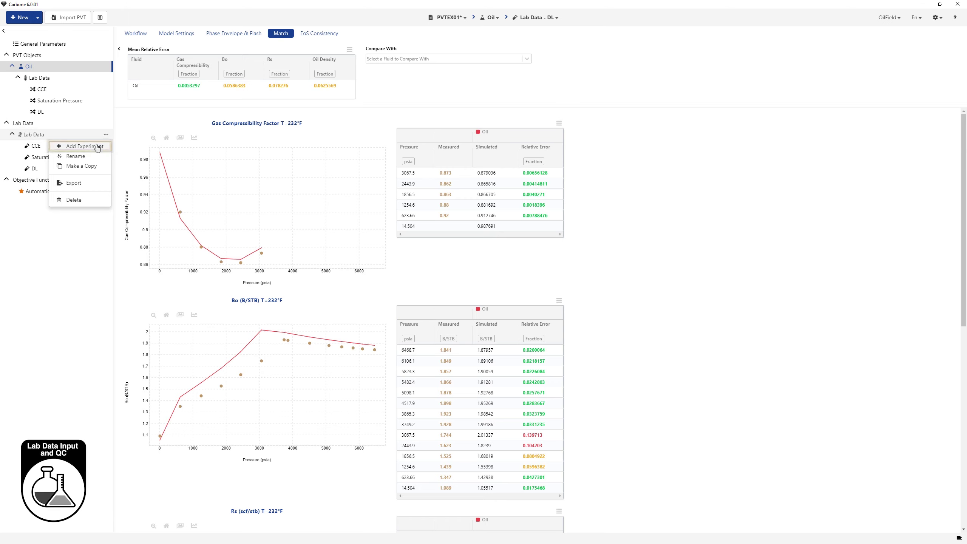
# Step: Add an experiment named 'Oil Viscosity' measuring Oil Viscosity instead of Total Relative Volume
pyautogui.click(98, 147)
pyautogui.click(555, 82)
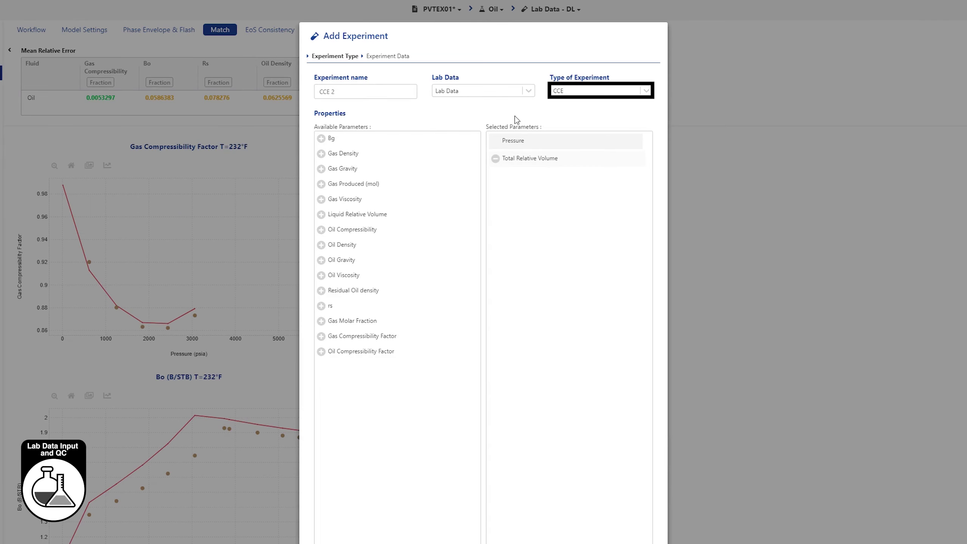
pyautogui.click(380, 91)
pyautogui.moveTo(380, 91); pyautogui.dragTo(317, 92)
pyautogui.write('loil Viscosity')
pyautogui.press('Tab')
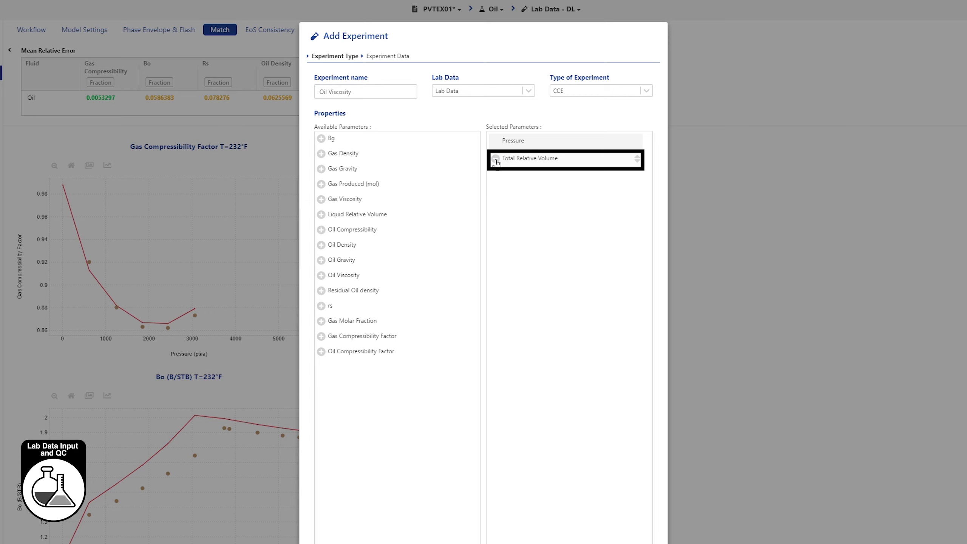
pyautogui.click(495, 158)
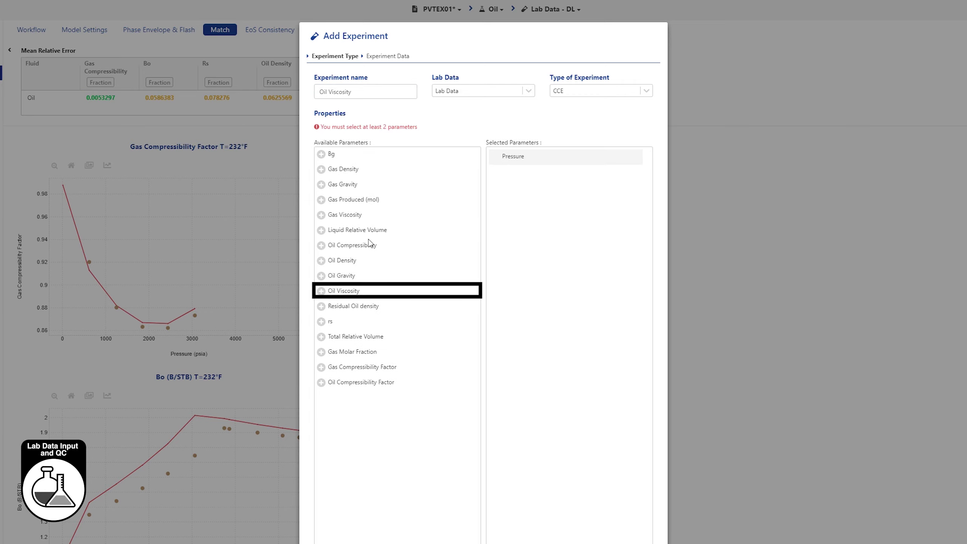
pyautogui.click(322, 291)
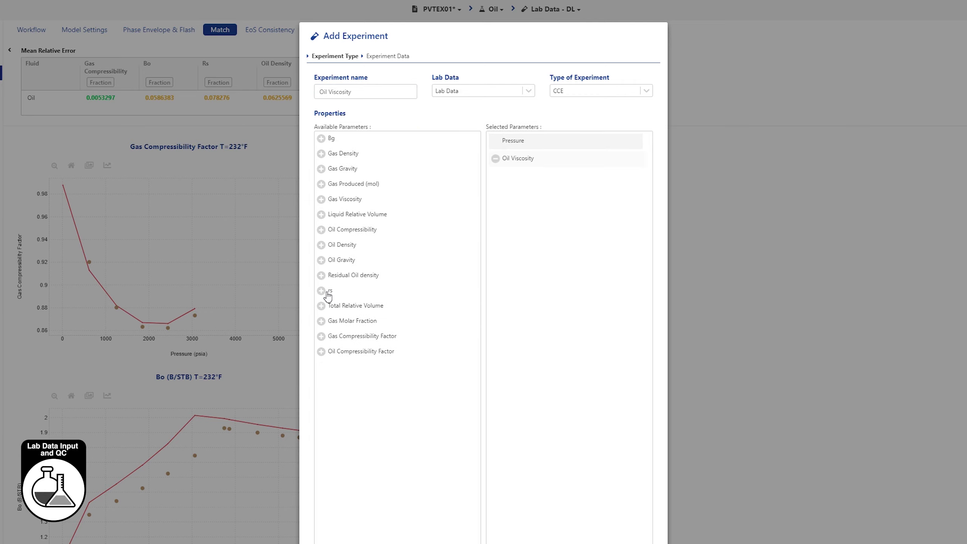
pyautogui.click(583, 486)
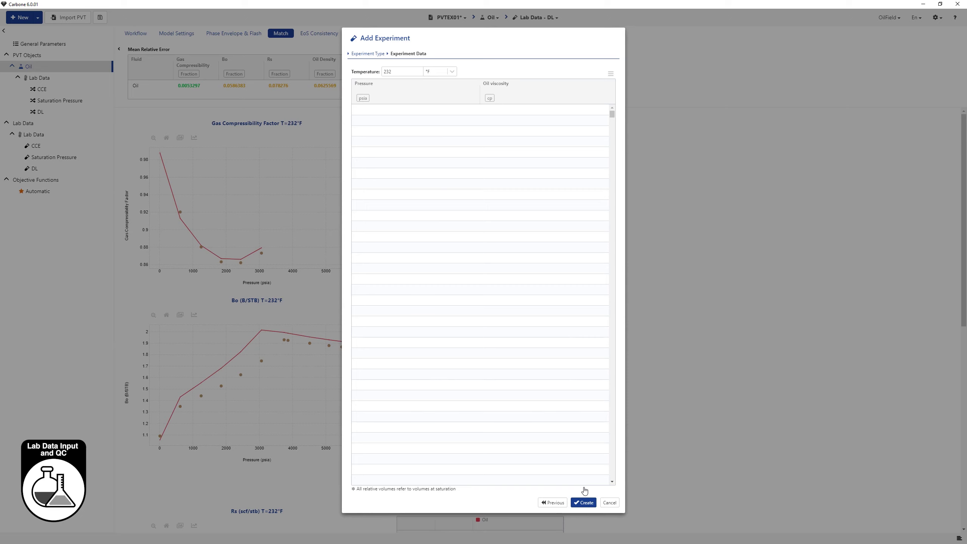
# Step: Paste the 16 pressure–viscosity points at 232 °F from the lab report and create the experiment
pyautogui.hotkey('alt', 'Tab')
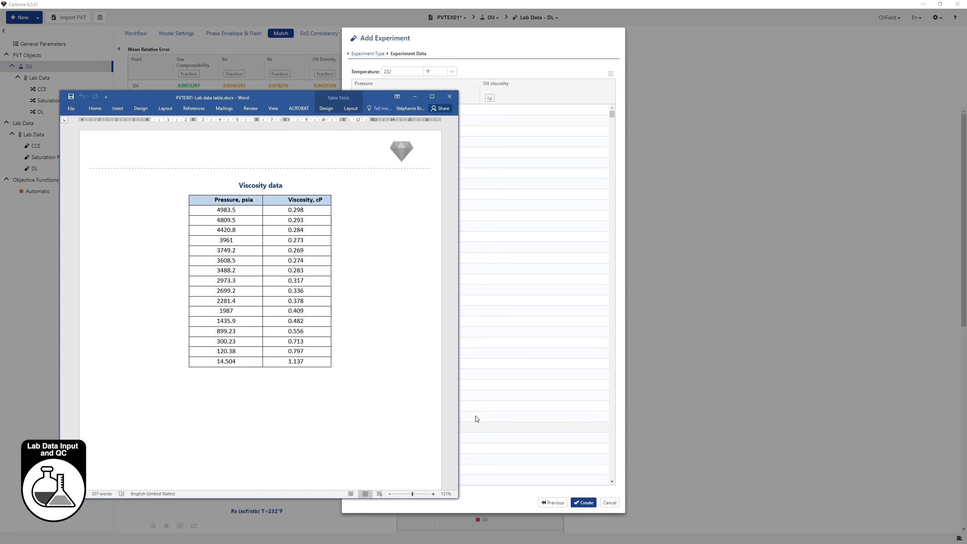
pyautogui.moveTo(212, 211); pyautogui.dragTo(313, 359)
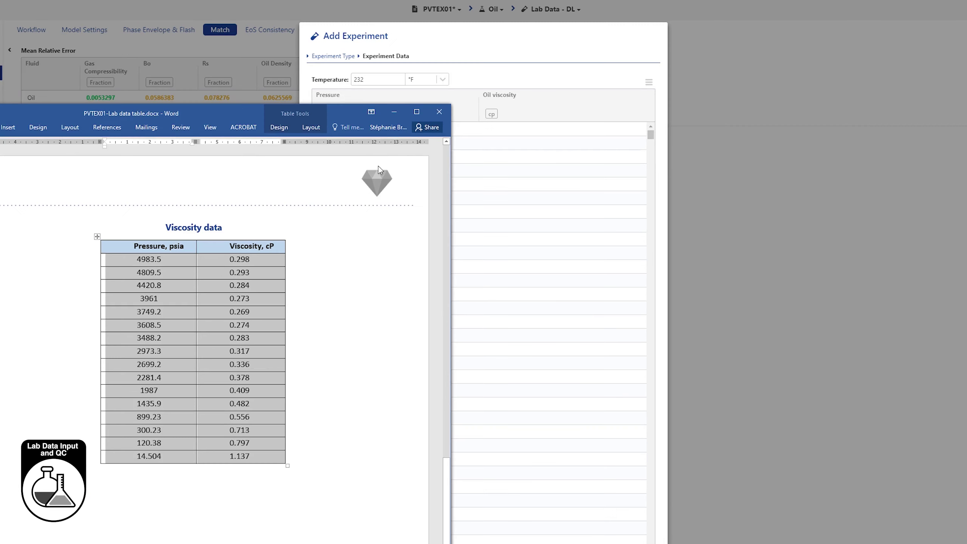
pyautogui.click(415, 96)
pyautogui.click(407, 111)
pyautogui.hotkey('ctrl', 'v')
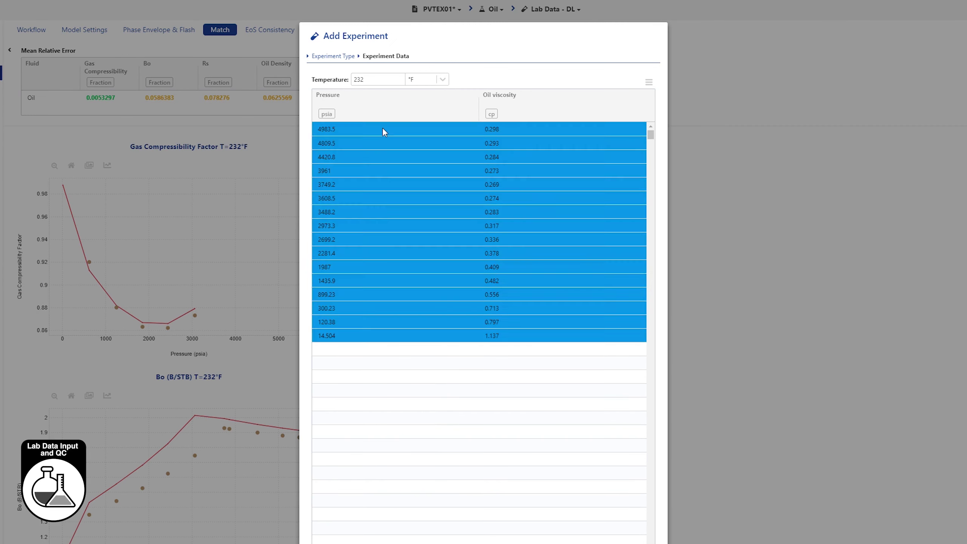
pyautogui.click(583, 503)
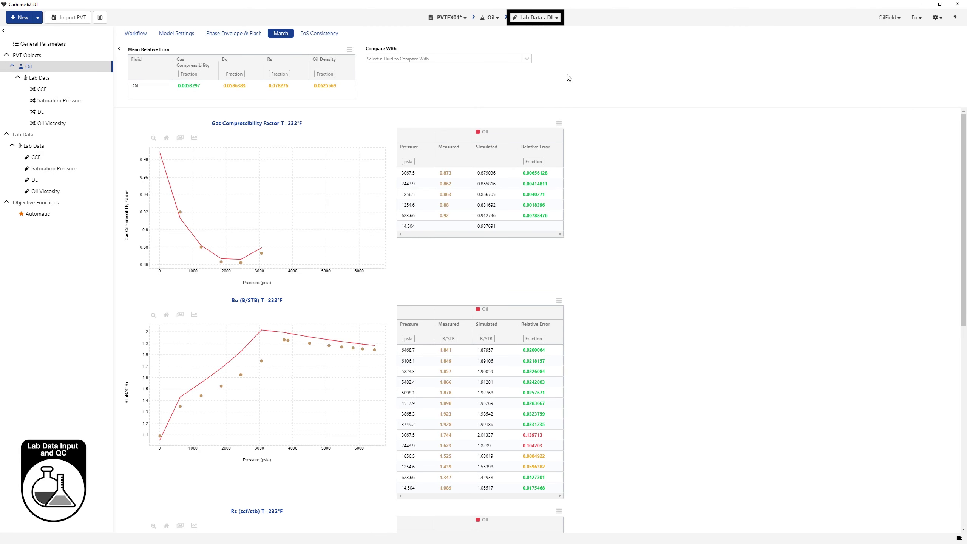
# Step: Review the Oil Viscosity match, then return to the Oil workflow now showing 9.7% error
pyautogui.click(537, 17)
pyautogui.click(561, 65)
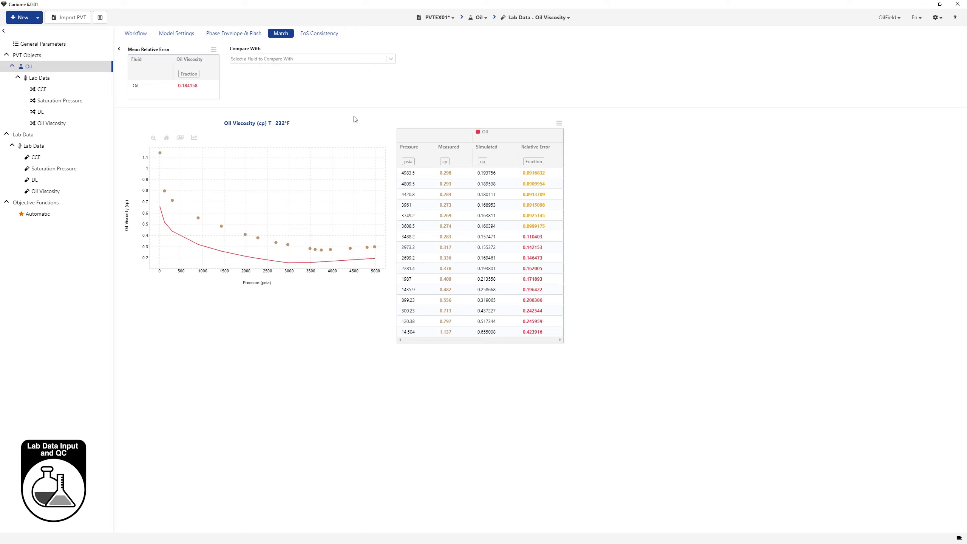
pyautogui.click(139, 35)
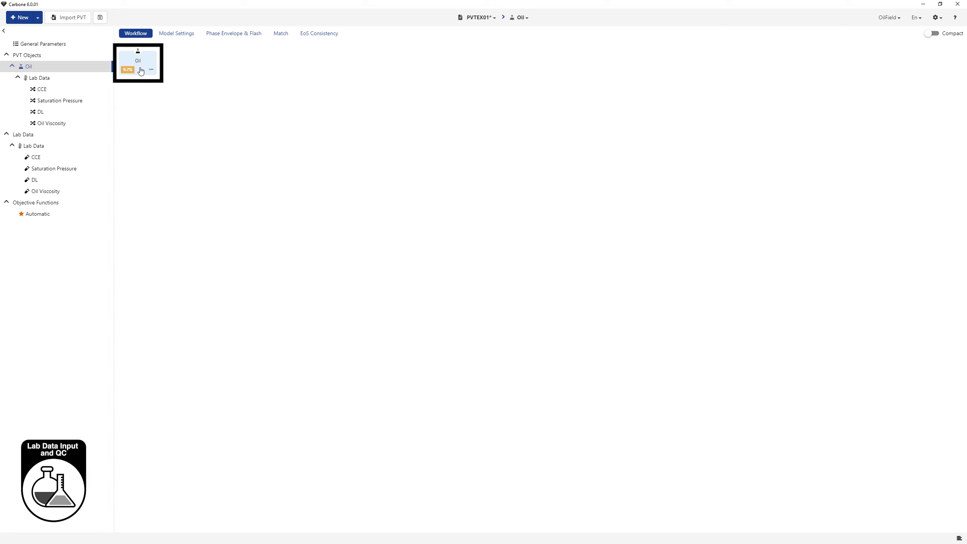
# Step: Start a new Classical Pseudo regression on the Oil fluid named 'Psat + Rs'
pyautogui.click(151, 70)
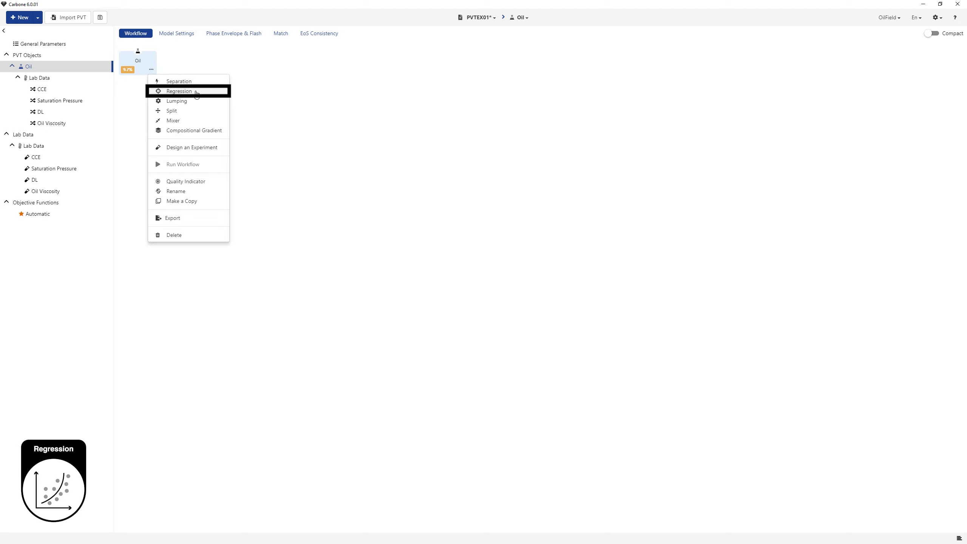
pyautogui.click(179, 92)
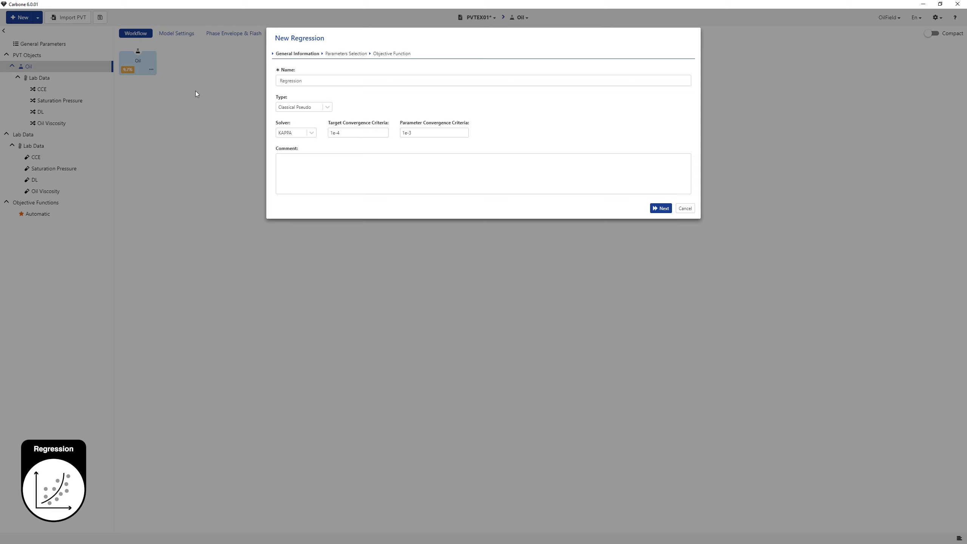
pyautogui.moveTo(302, 81); pyautogui.dragTo(277, 83)
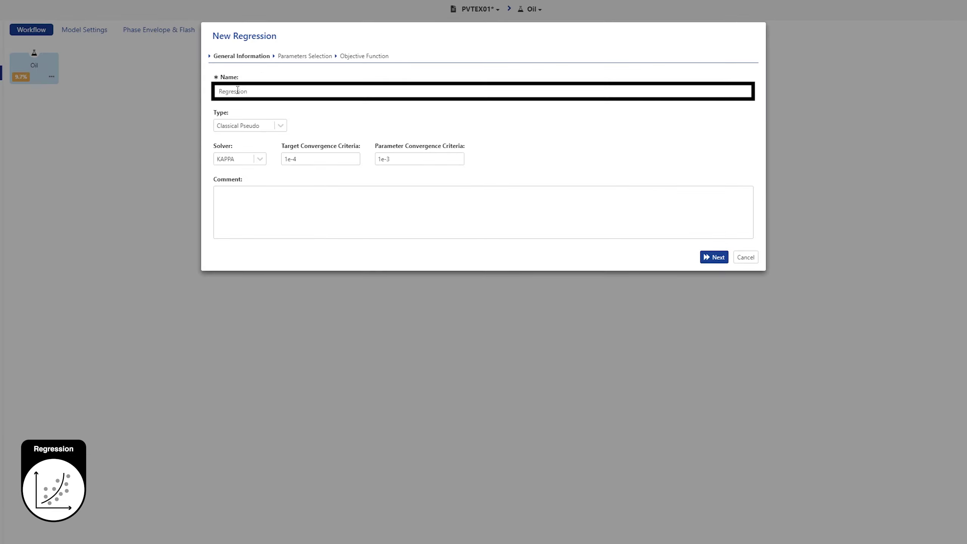
pyautogui.write('Psat + Rs')
# Step: Make Tc and Pc regression variables, each with one constant multiplier (0.9–1.1) on all values
pyautogui.click(713, 257)
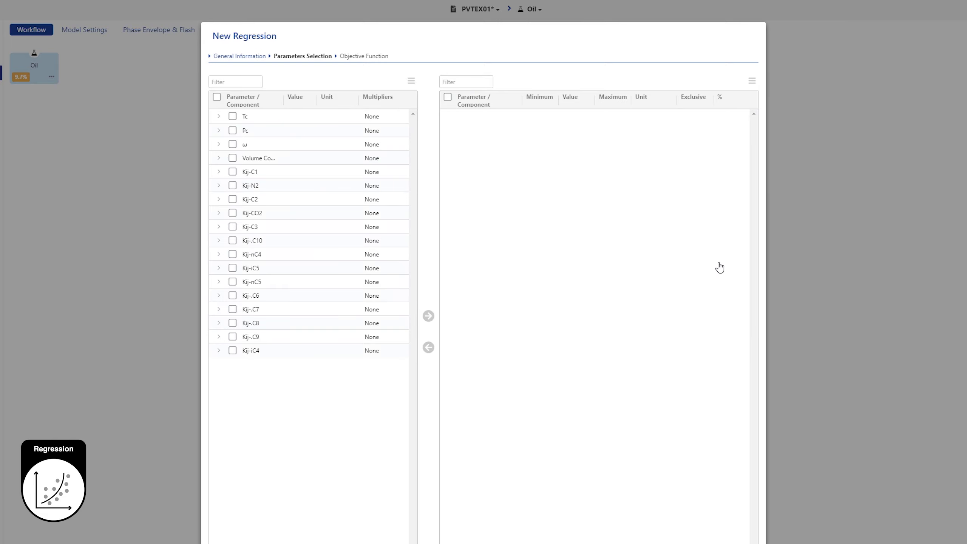
pyautogui.click(233, 116)
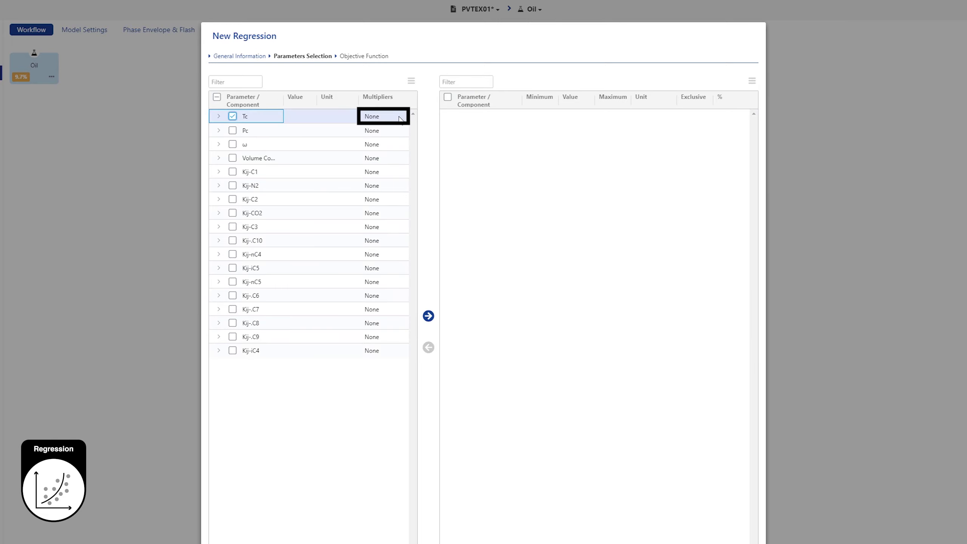
pyautogui.click(395, 119)
pyautogui.click(402, 159)
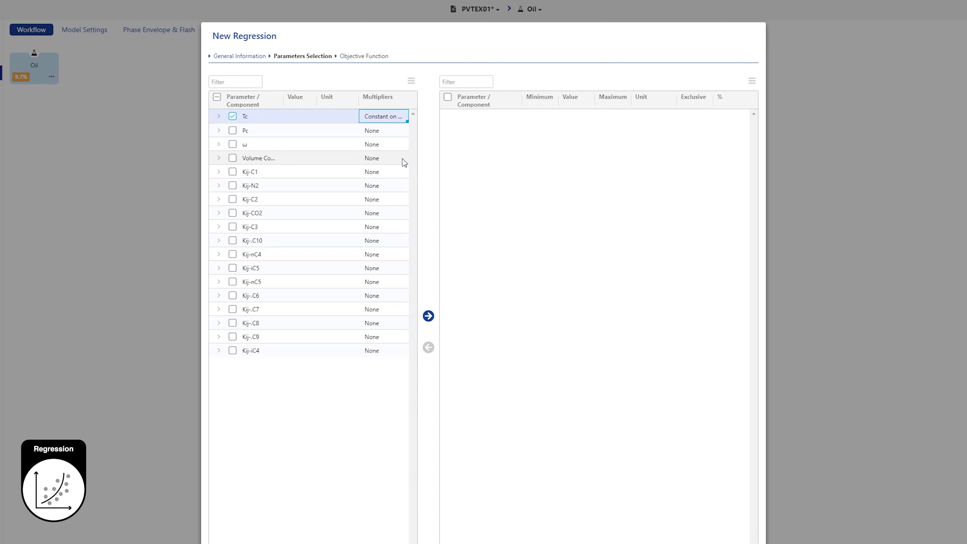
pyautogui.click(428, 316)
pyautogui.click(233, 116)
pyautogui.click(395, 116)
pyautogui.click(402, 118)
pyautogui.click(402, 158)
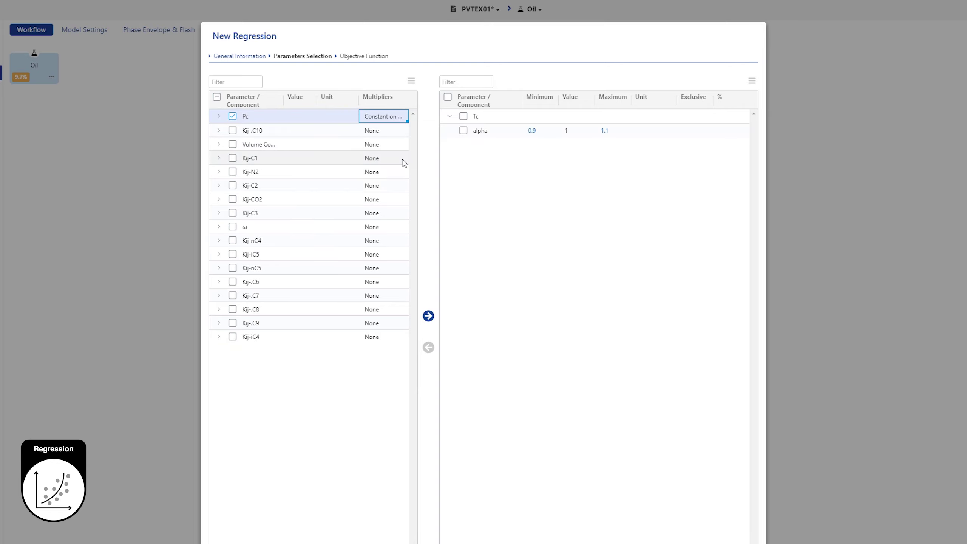
pyautogui.click(429, 315)
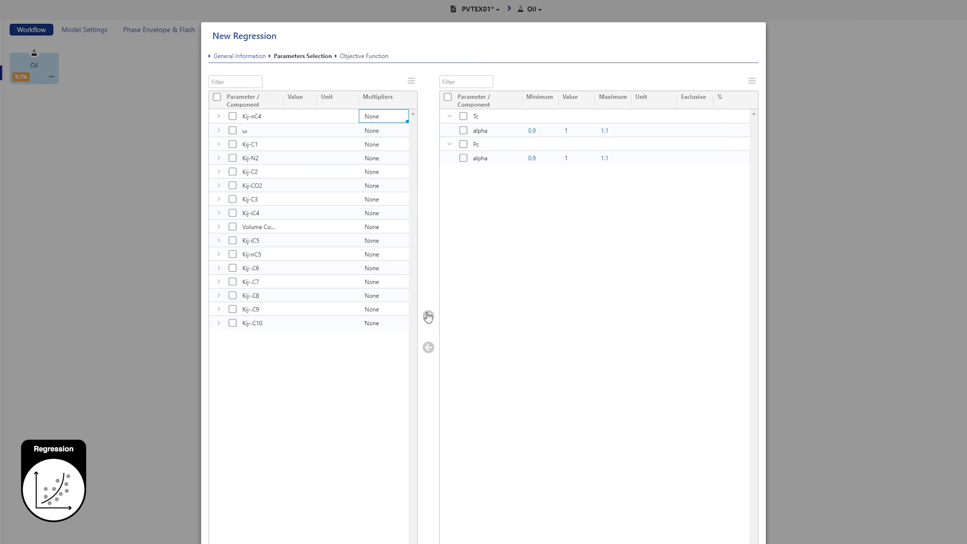
pyautogui.click(660, 474)
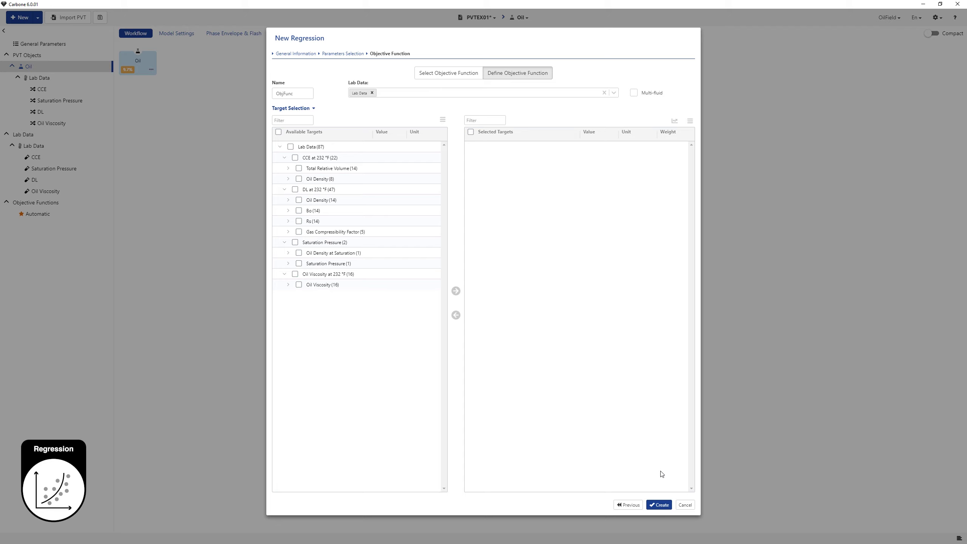
# Step: Name the objective 'Psat + Rs', target Rs (14) and Saturation Pressure (1), and create the regression
pyautogui.moveTo(293, 93); pyautogui.dragTo(275, 94)
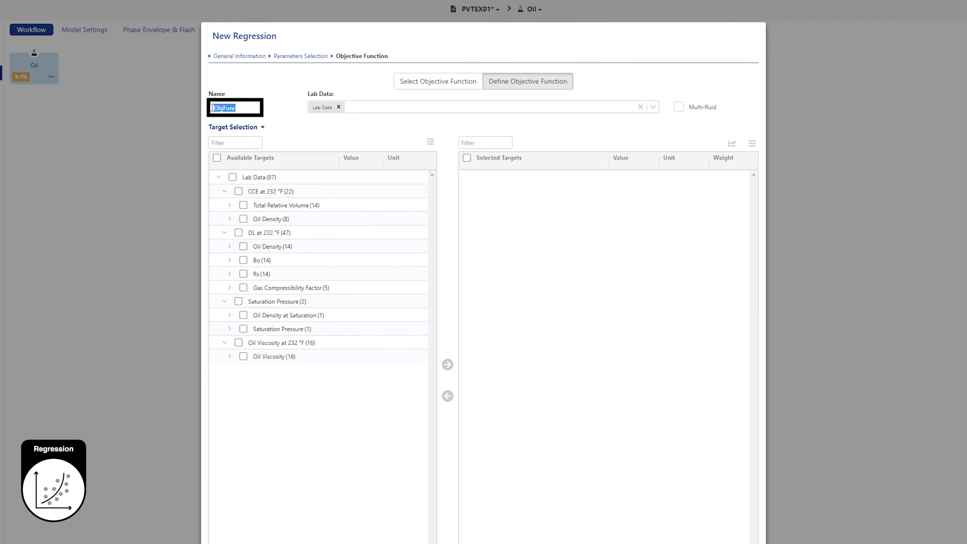
pyautogui.write('Psat + Rs')
pyautogui.click(243, 273)
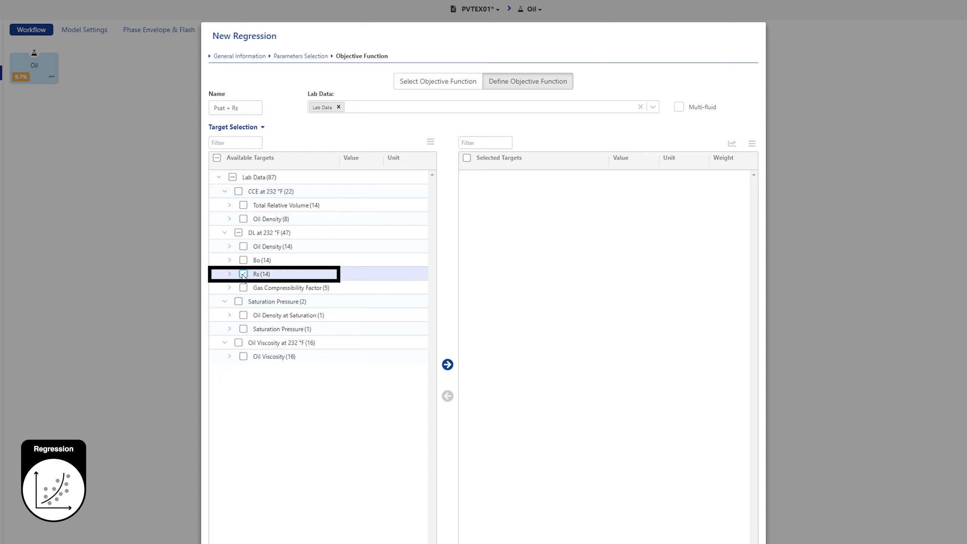
pyautogui.click(243, 329)
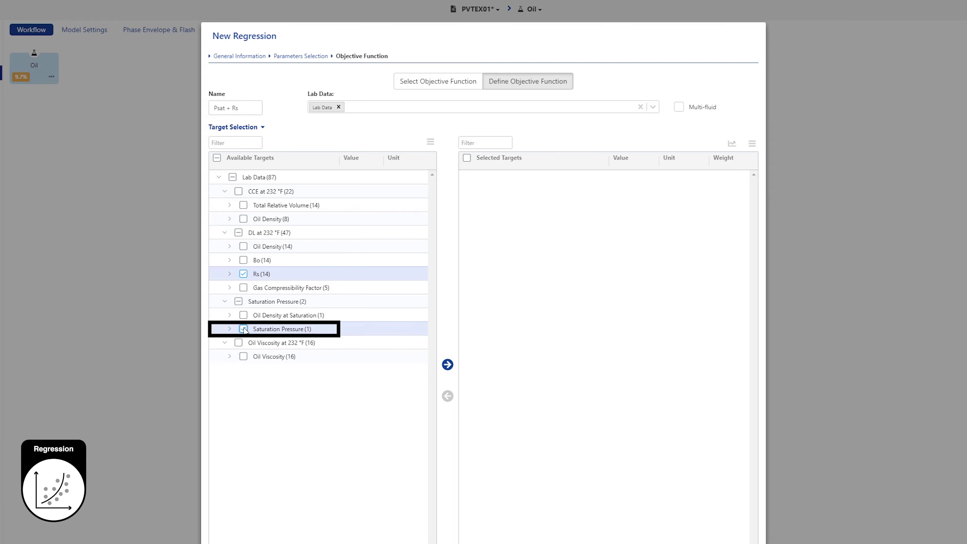
pyautogui.click(447, 365)
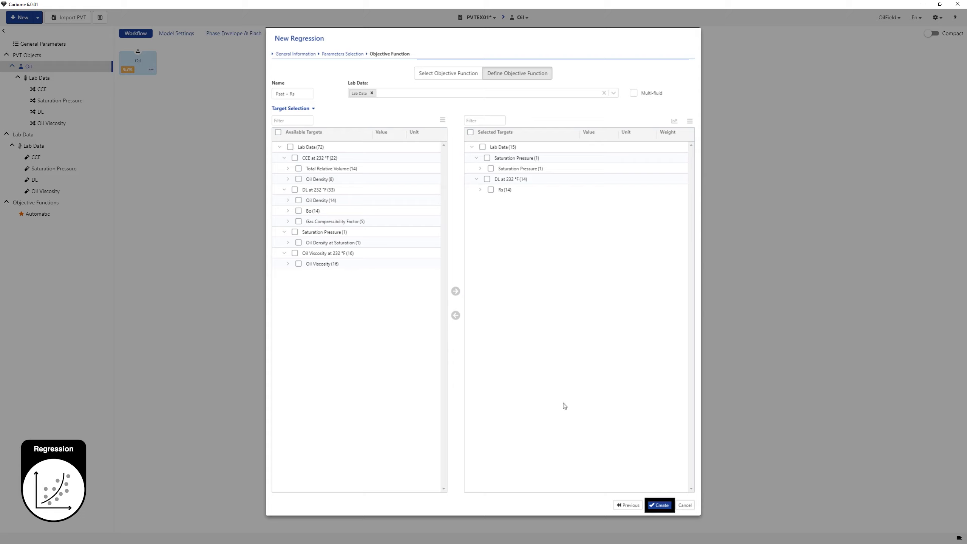
pyautogui.click(654, 505)
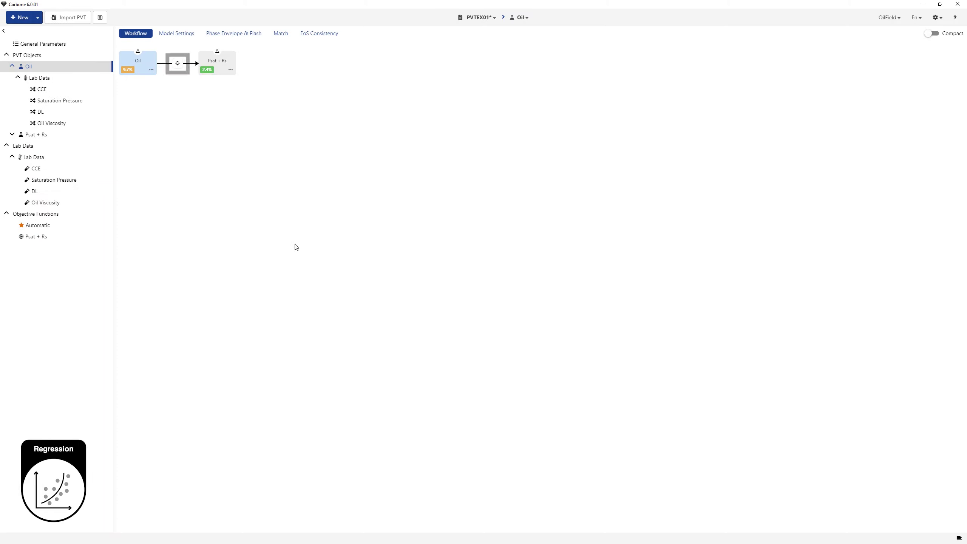
# Step: Review the regression results (3749.2 psia saturation pressure) and logs, then open Psat + Rs's CCE match
pyautogui.click(179, 67)
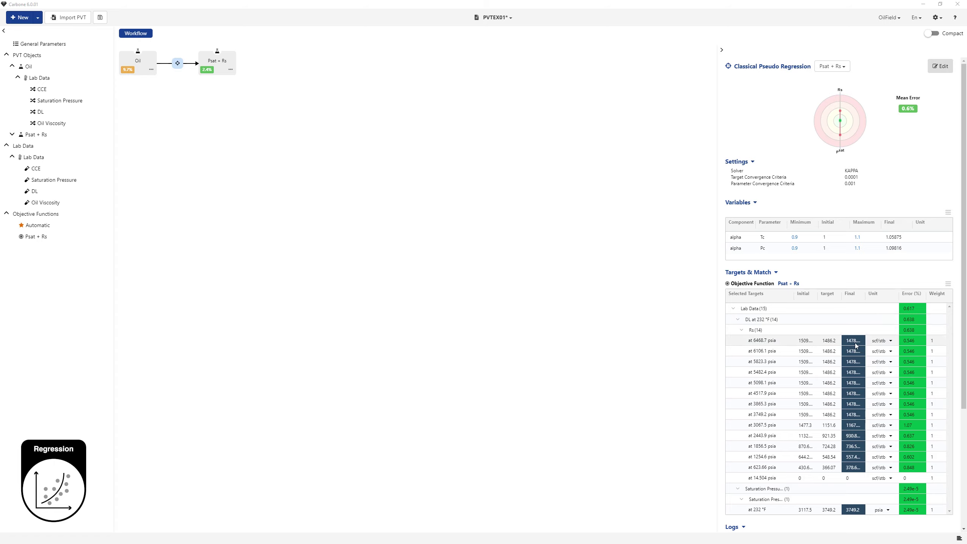
pyautogui.scroll(-5, 855, 343)
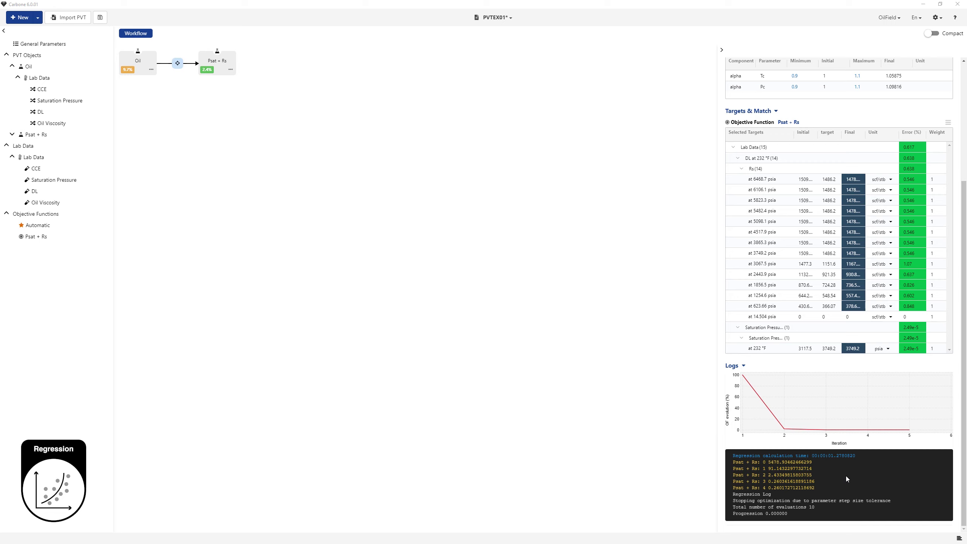
pyautogui.click(224, 64)
pyautogui.click(281, 34)
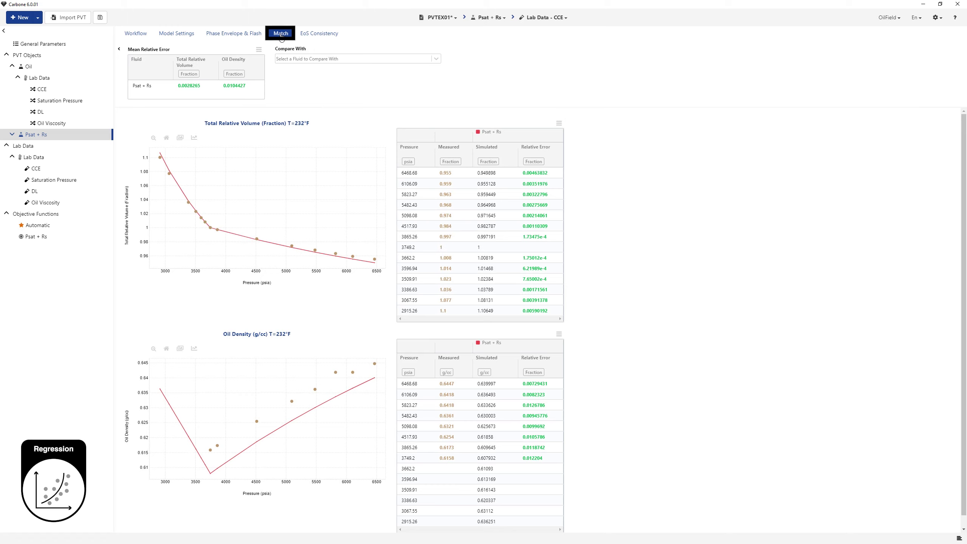
# Step: Compare Psat + Rs against Oil on the CCE, Saturation Pressure and DL matches, then go back to the workflow
pyautogui.click(436, 59)
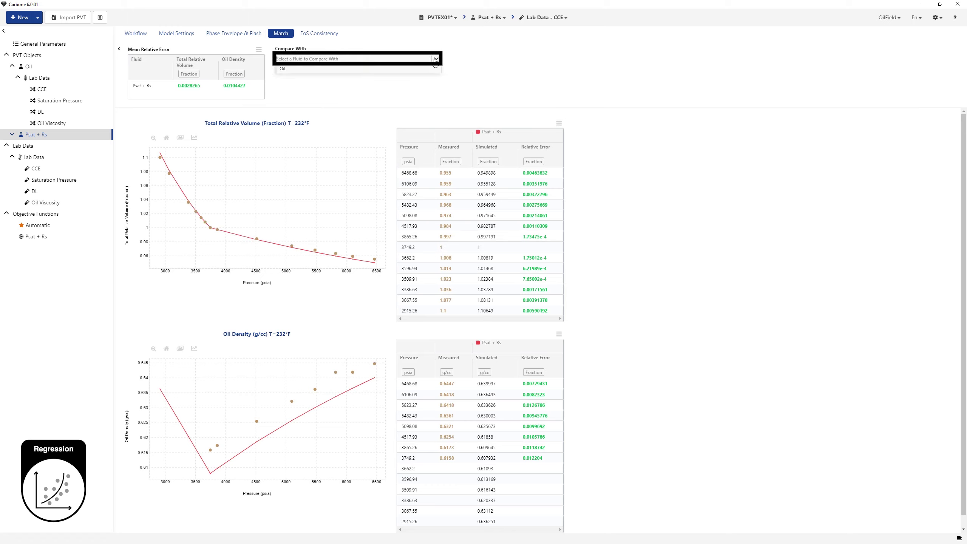
pyautogui.click(433, 70)
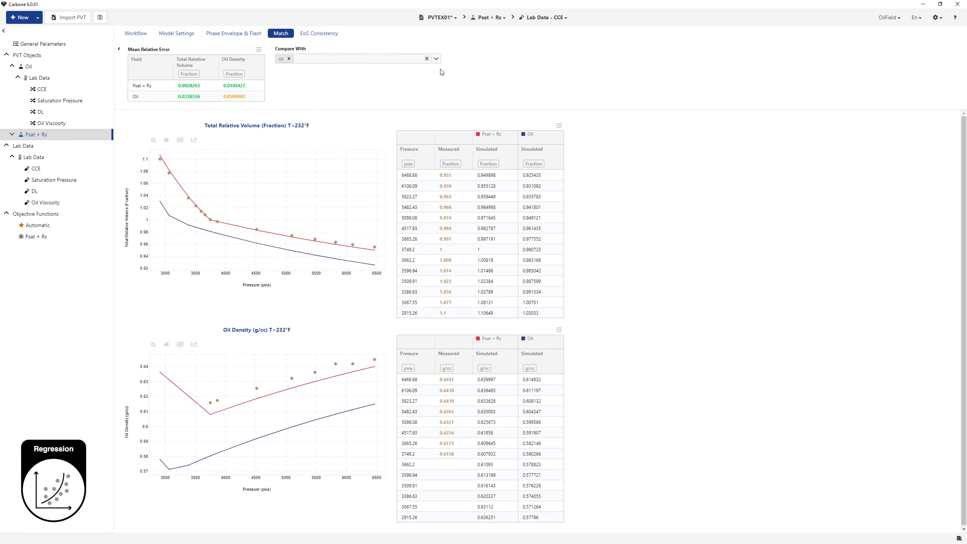
pyautogui.click(543, 17)
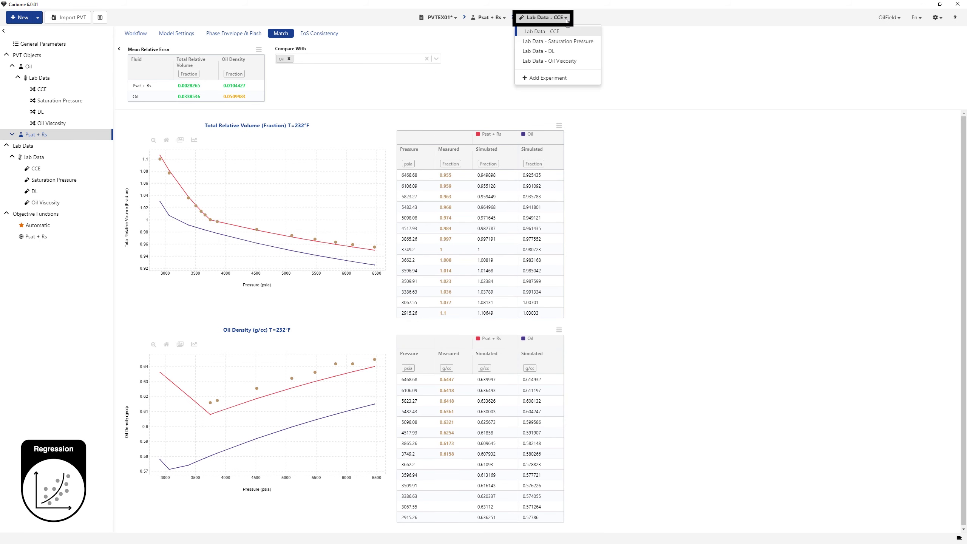
pyautogui.click(564, 42)
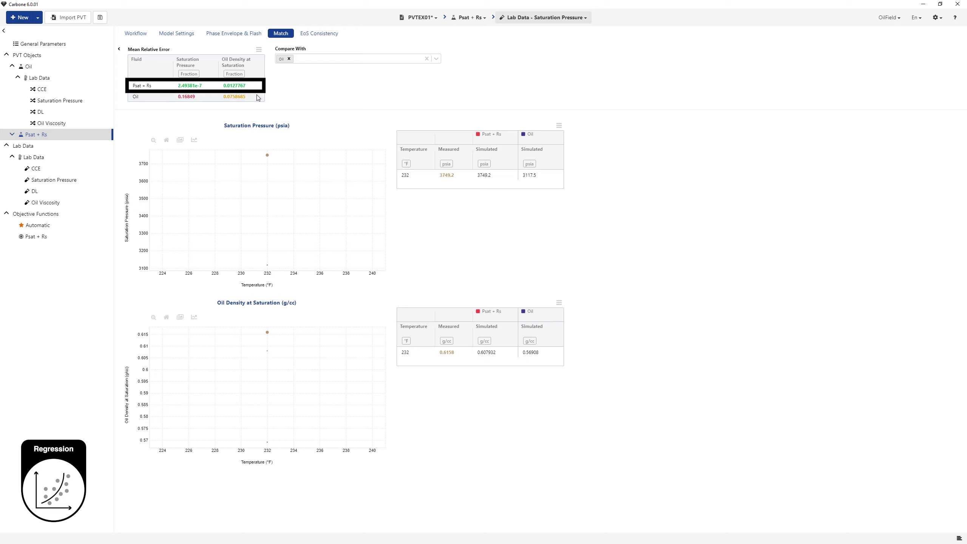
pyautogui.click(581, 26)
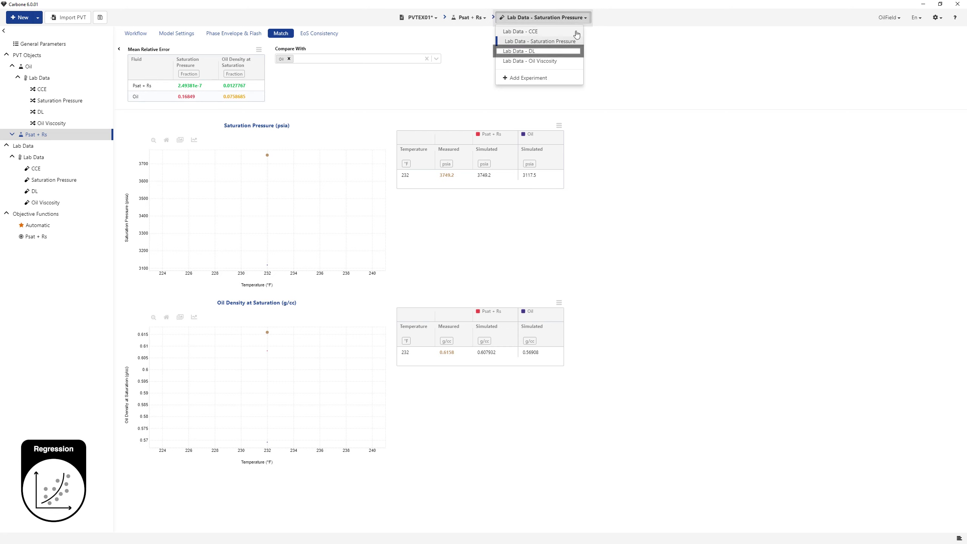
pyautogui.click(549, 51)
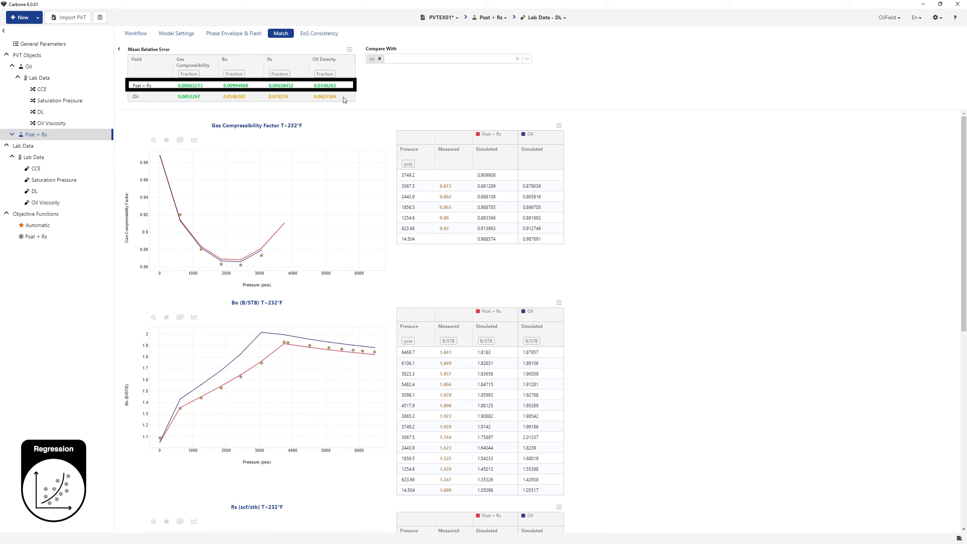
pyautogui.click(141, 38)
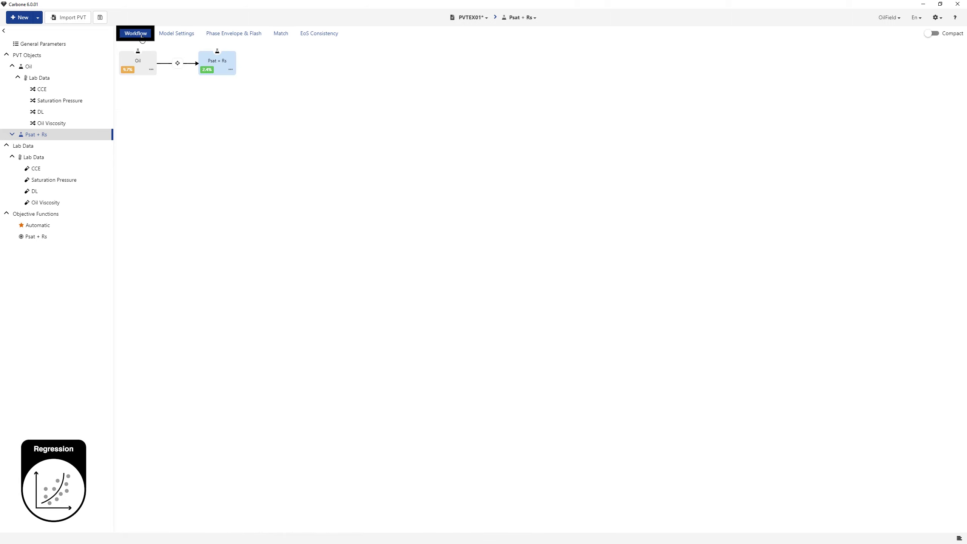
# Step: Start a new regression from the Psat + Rs fluid
pyautogui.click(223, 72)
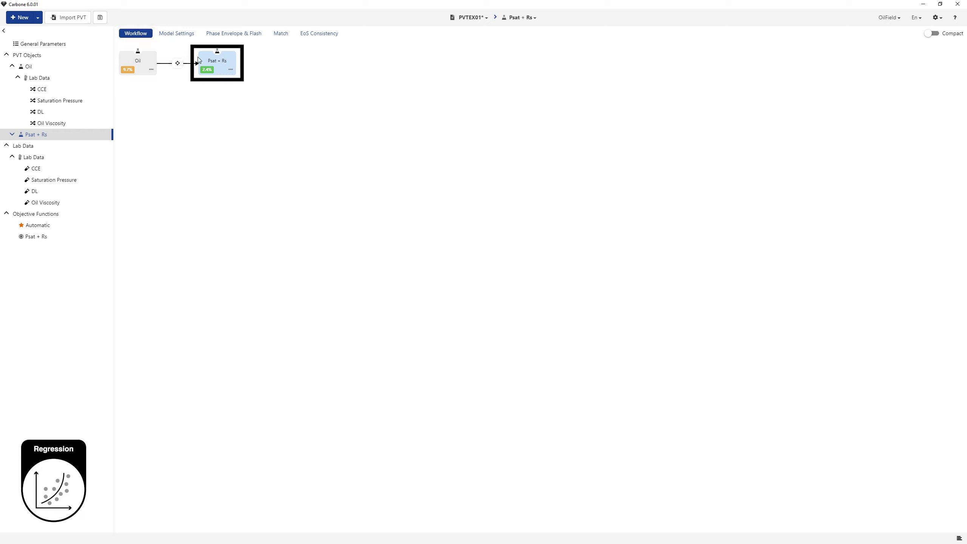
pyautogui.click(231, 70)
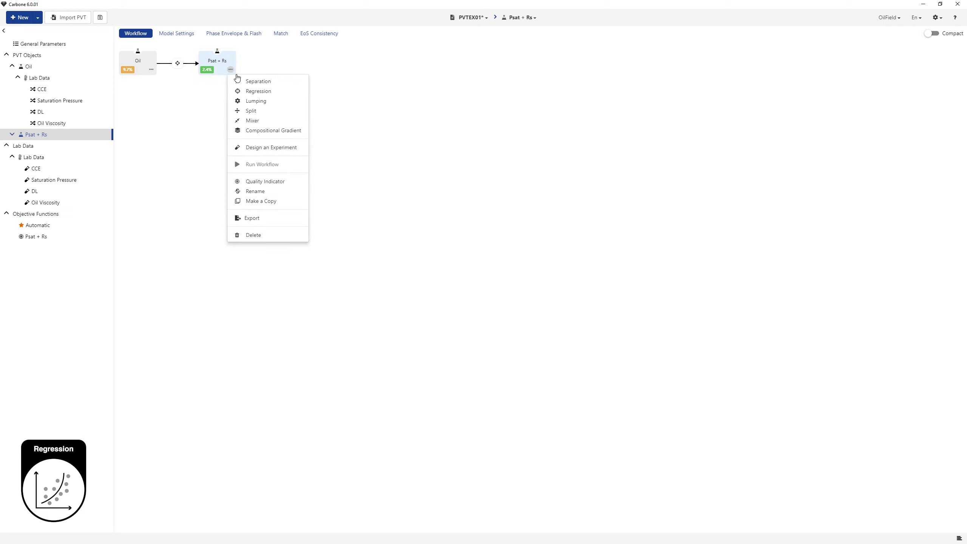
pyautogui.click(274, 94)
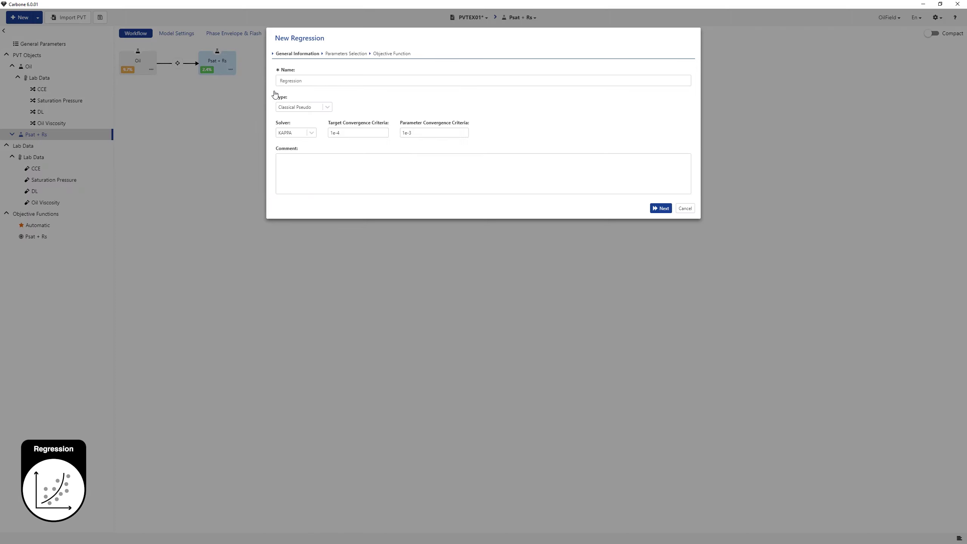
# Step: Name the regression 'Densities' and regress Volume Correction, advancing to the objective function
pyautogui.click(219, 90)
pyautogui.doubleClick(219, 90)
pyautogui.write('Densitie')
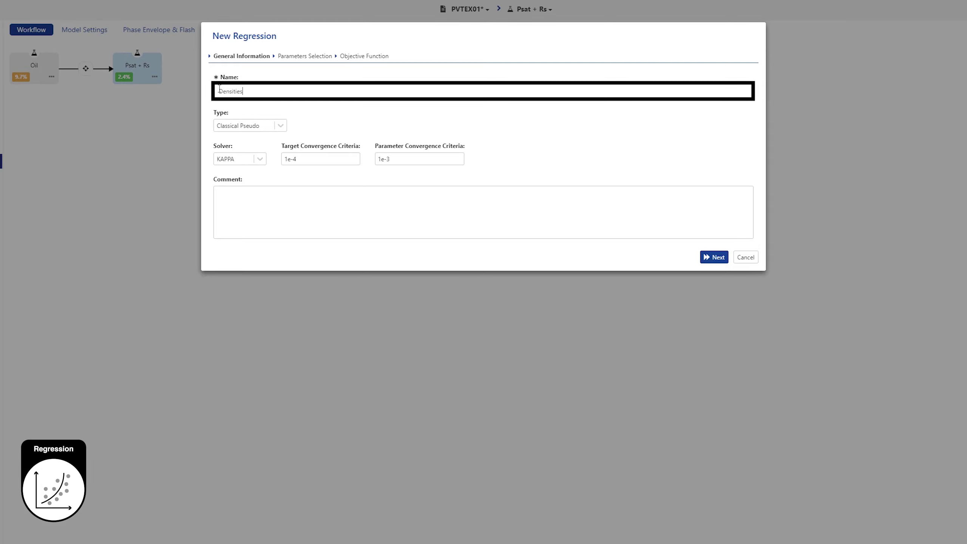
pyautogui.write('s')
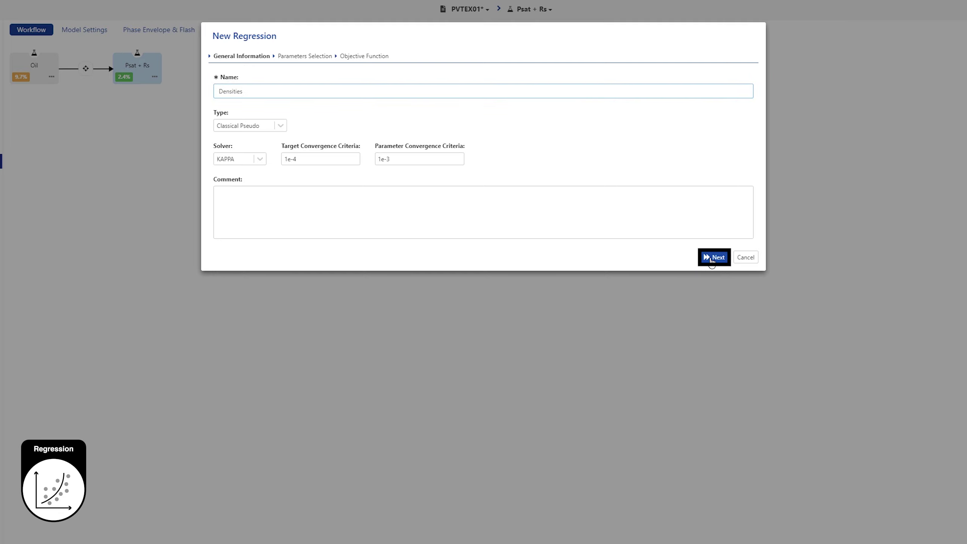
pyautogui.click(712, 261)
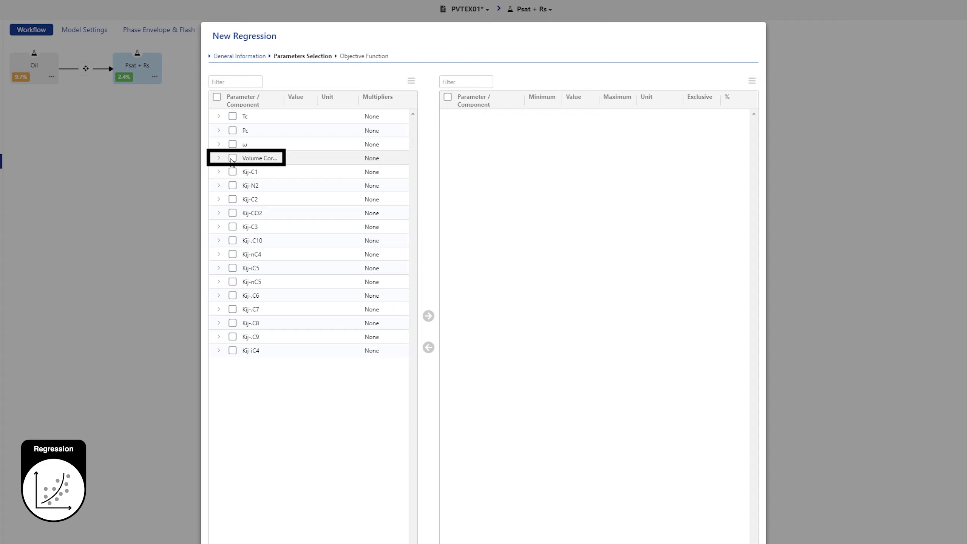
pyautogui.click(232, 158)
pyautogui.click(428, 316)
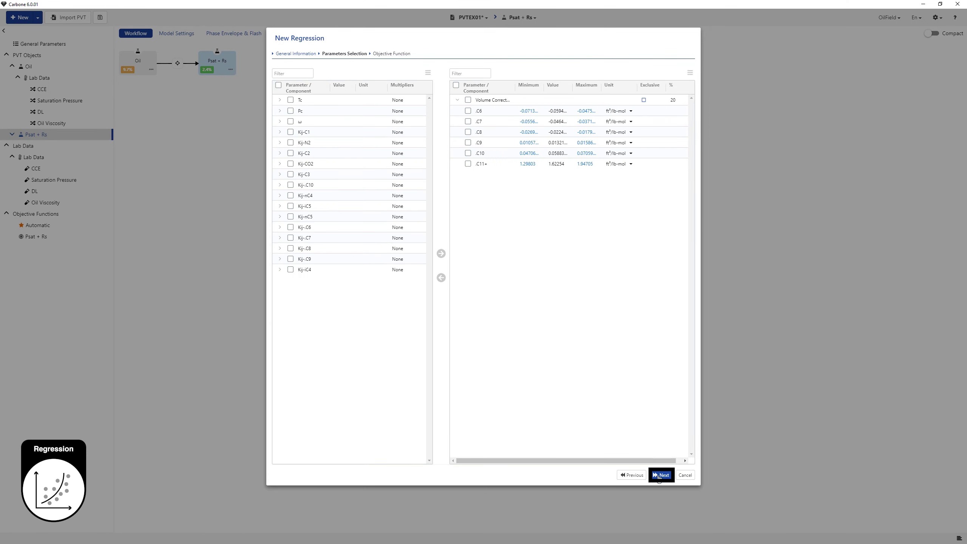
pyautogui.click(659, 474)
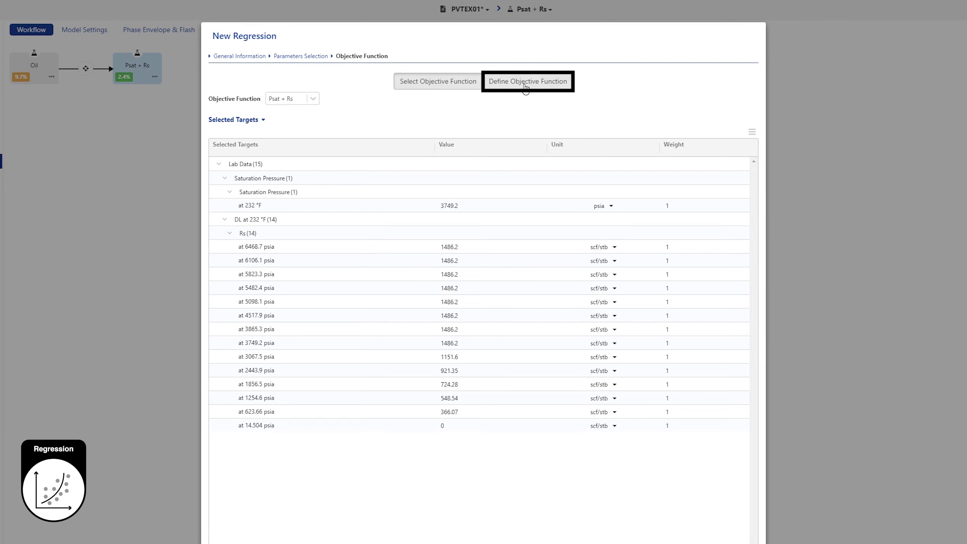
# Step: Define a 'Densities' objective targeting the CCE and DL Oil Density data, and create the regression
pyautogui.click(525, 88)
pyautogui.moveTo(254, 108); pyautogui.dragTo(212, 106)
pyautogui.write('Densities')
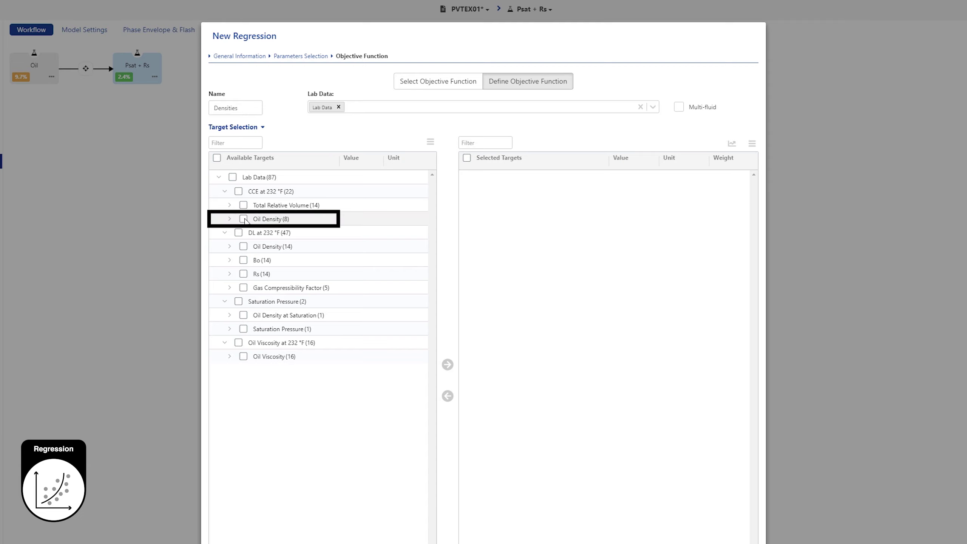
pyautogui.click(243, 219)
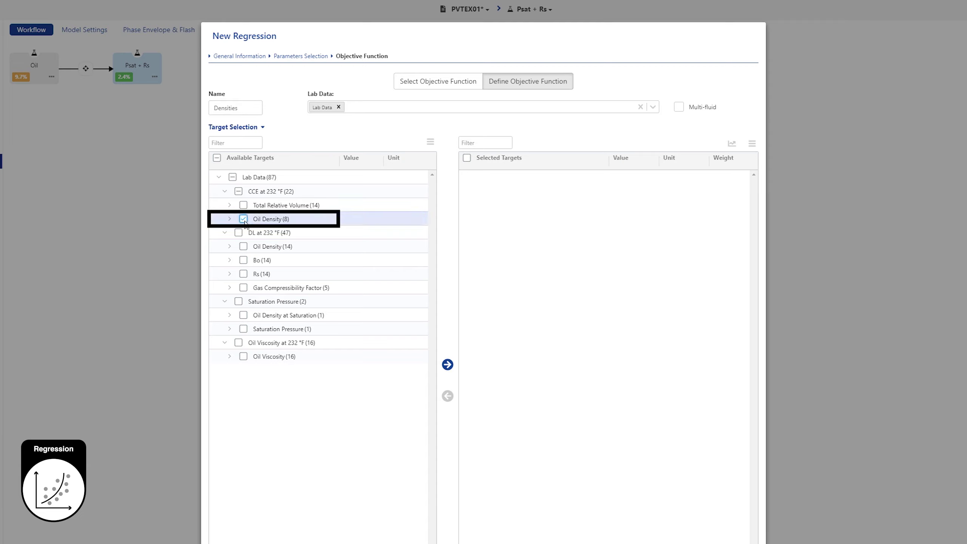
pyautogui.click(244, 246)
pyautogui.click(447, 364)
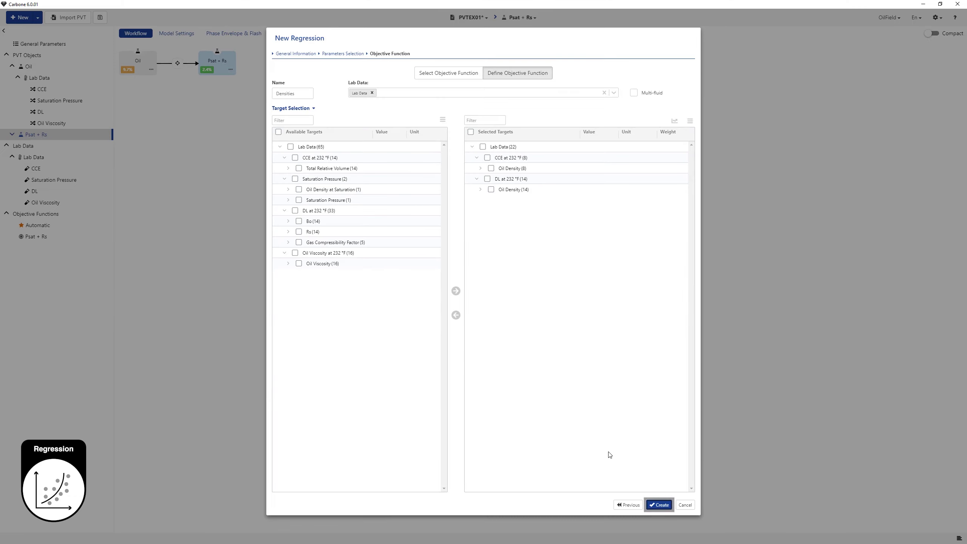
pyautogui.click(658, 504)
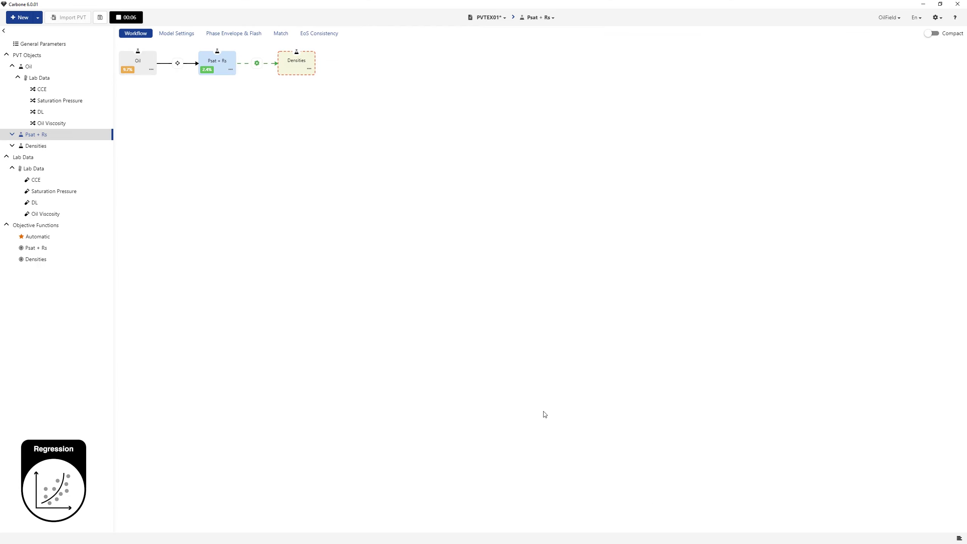
# Step: Check the Densities regression result card, then open the CCE Match view
pyautogui.moveTo(257, 67)
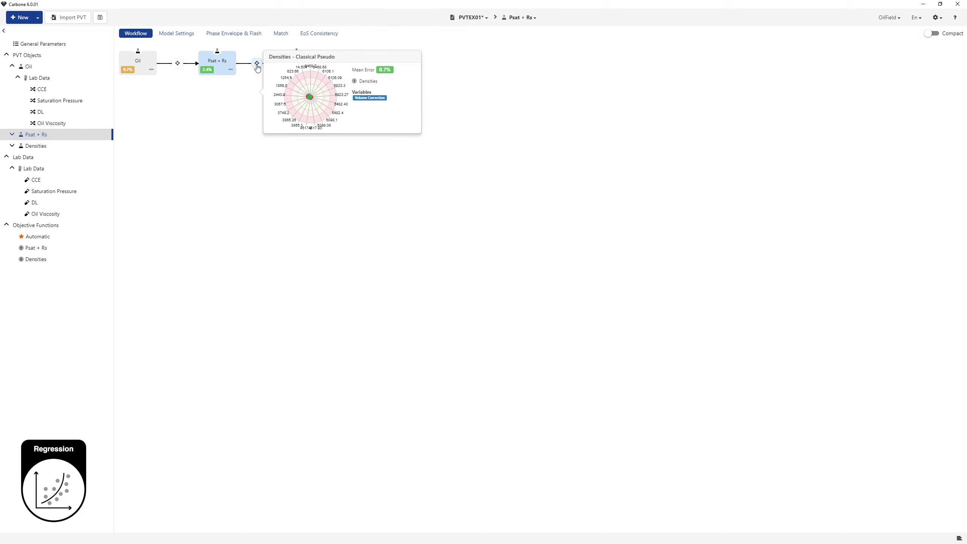
pyautogui.click(280, 34)
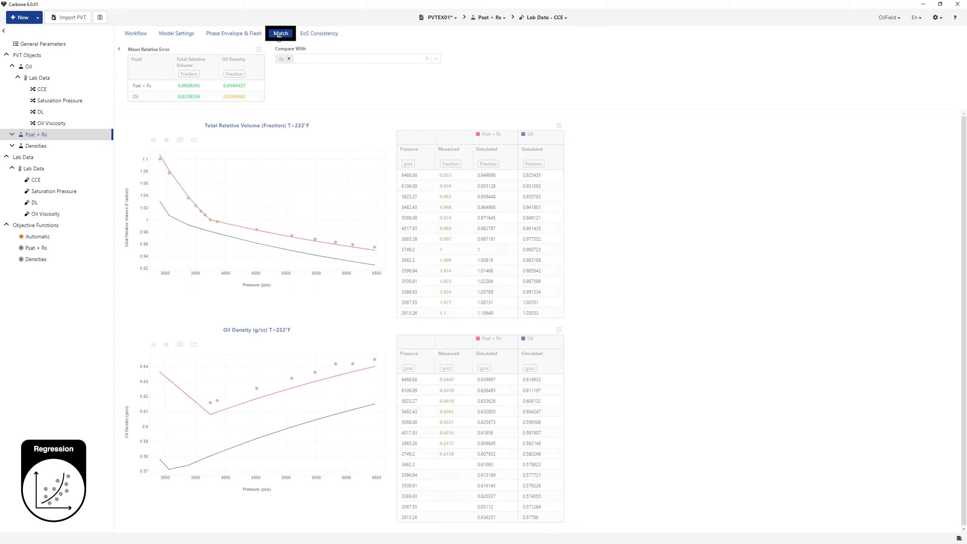
# Step: Compare with Densities instead of Oil on the CCE and DL matches, then return to the workflow
pyautogui.click(288, 59)
pyautogui.click(435, 59)
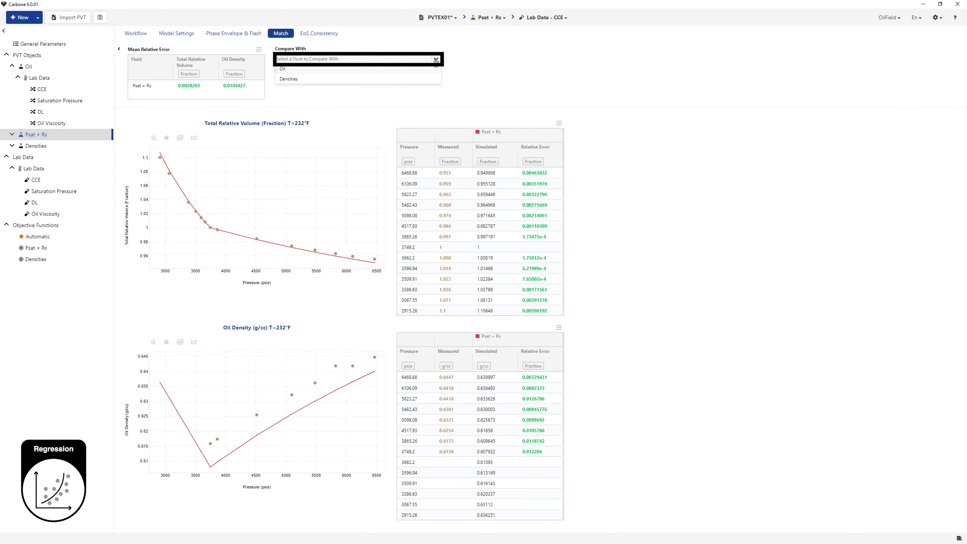
pyautogui.click(384, 79)
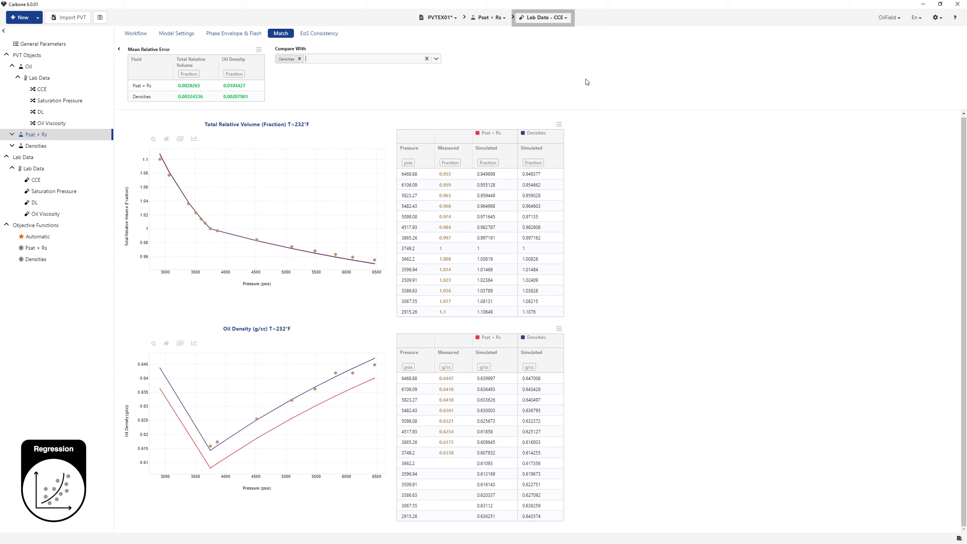
pyautogui.click(560, 17)
pyautogui.click(561, 51)
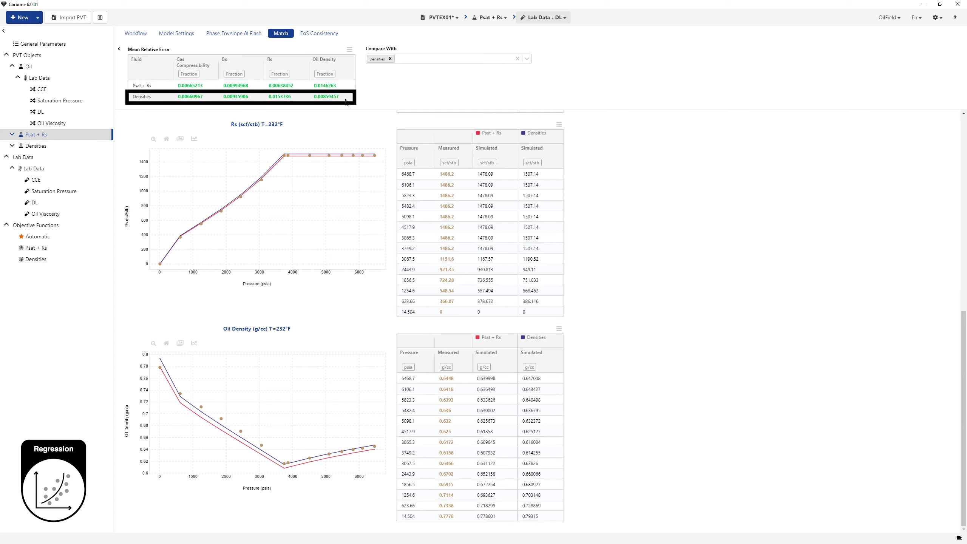
pyautogui.scroll(10, 594, 210)
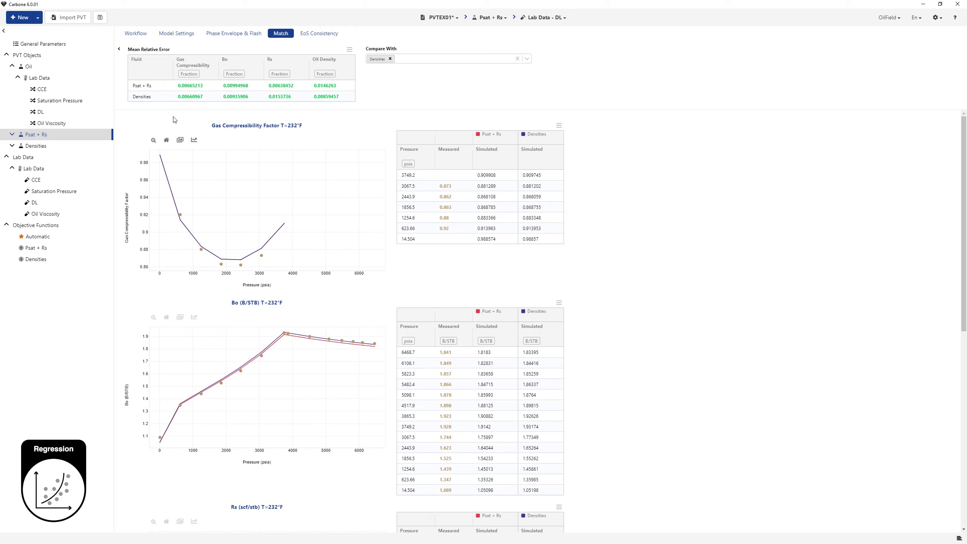
pyautogui.click(136, 34)
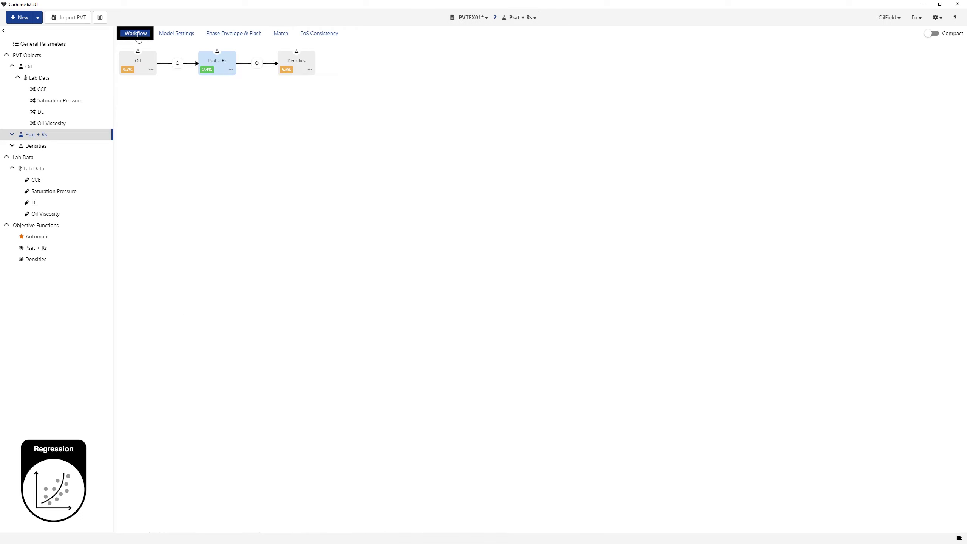
# Step: Create a regression from Densities named 'Viscosity' with type Viscosity Model, and continue to parameters
pyautogui.click(310, 70)
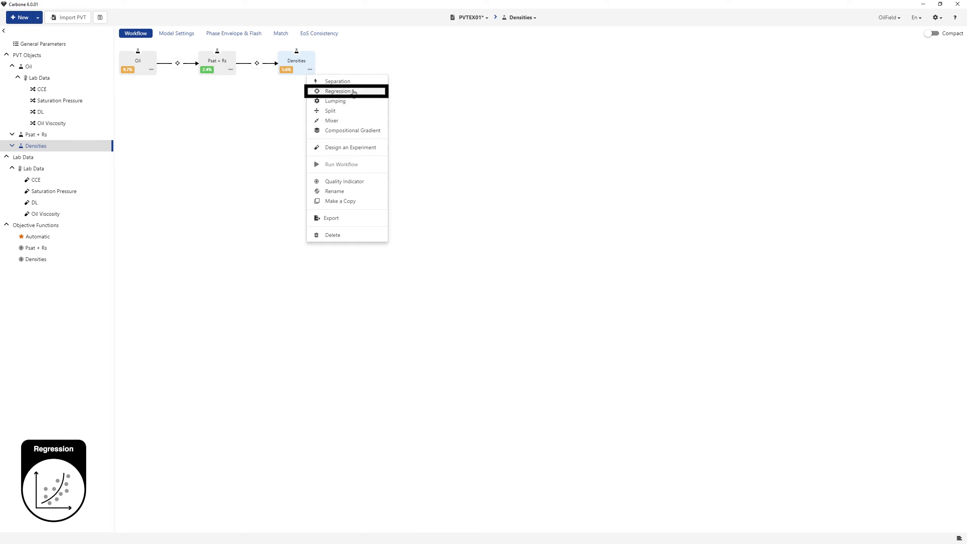
pyautogui.click(335, 91)
pyautogui.moveTo(350, 80); pyautogui.dragTo(279, 81)
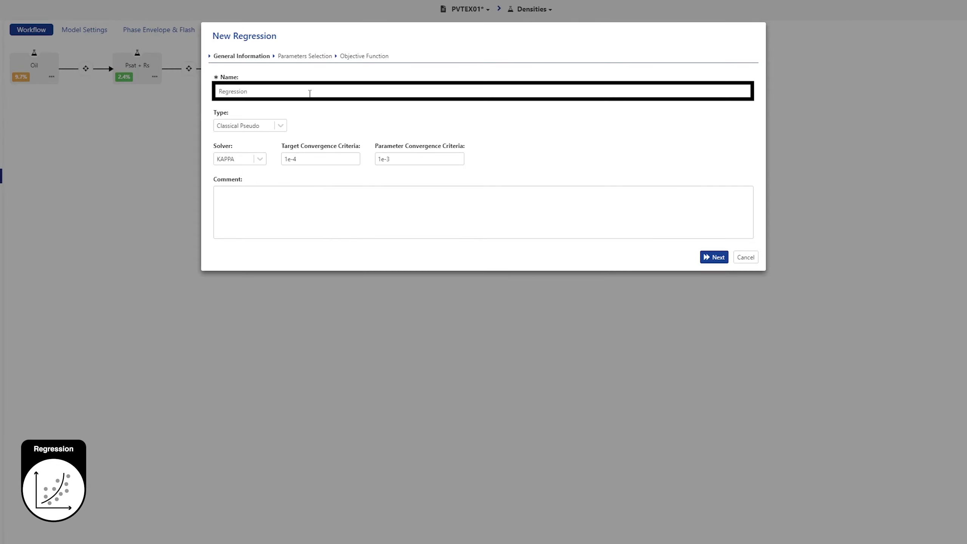
pyautogui.write('Viscosity')
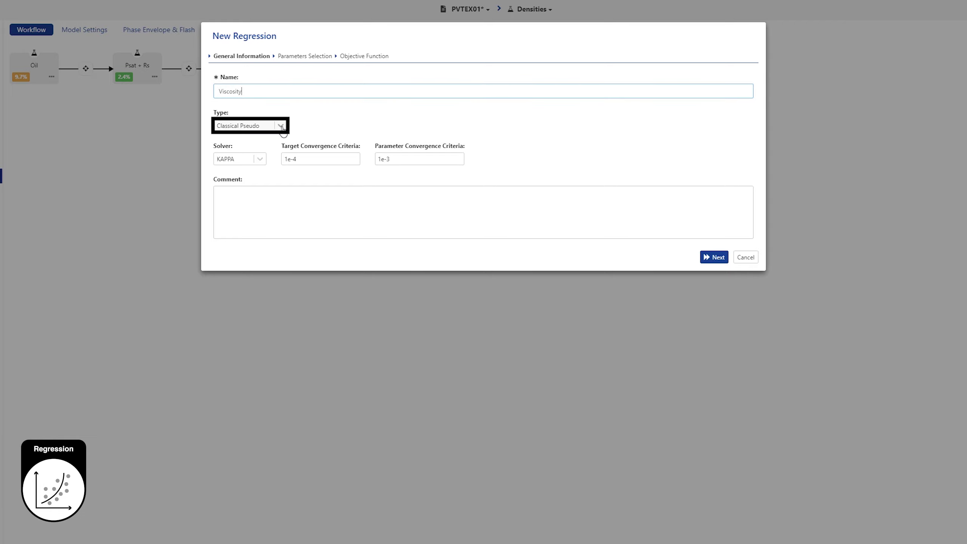
pyautogui.click(283, 129)
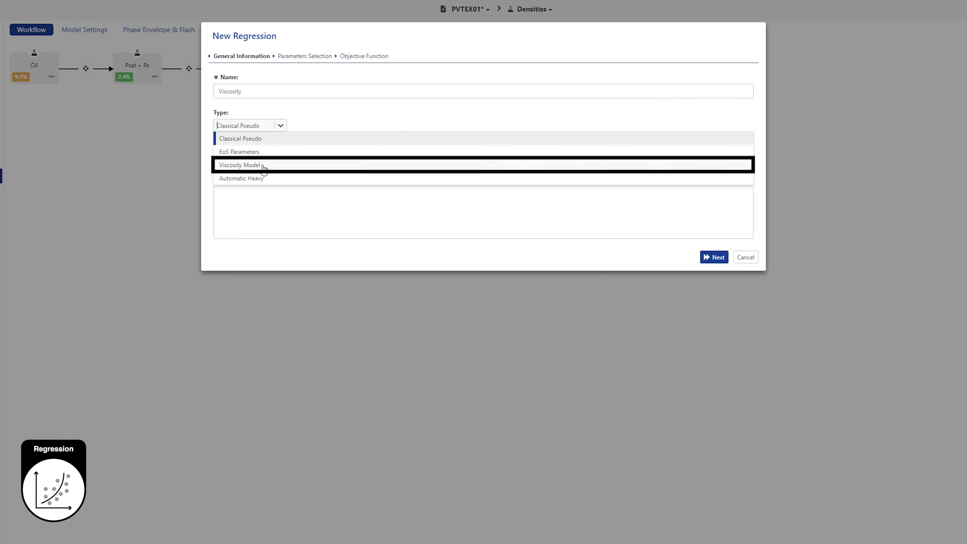
pyautogui.click(262, 167)
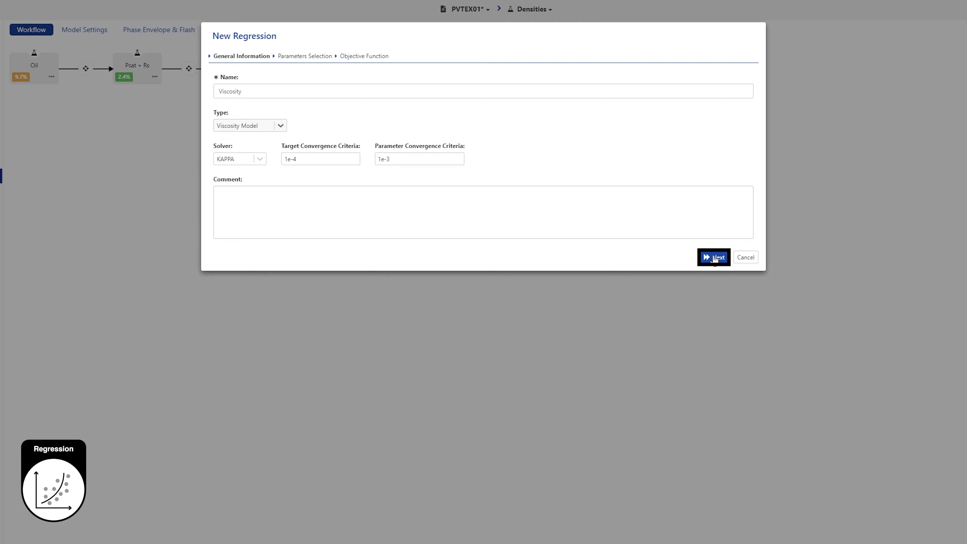
pyautogui.click(714, 258)
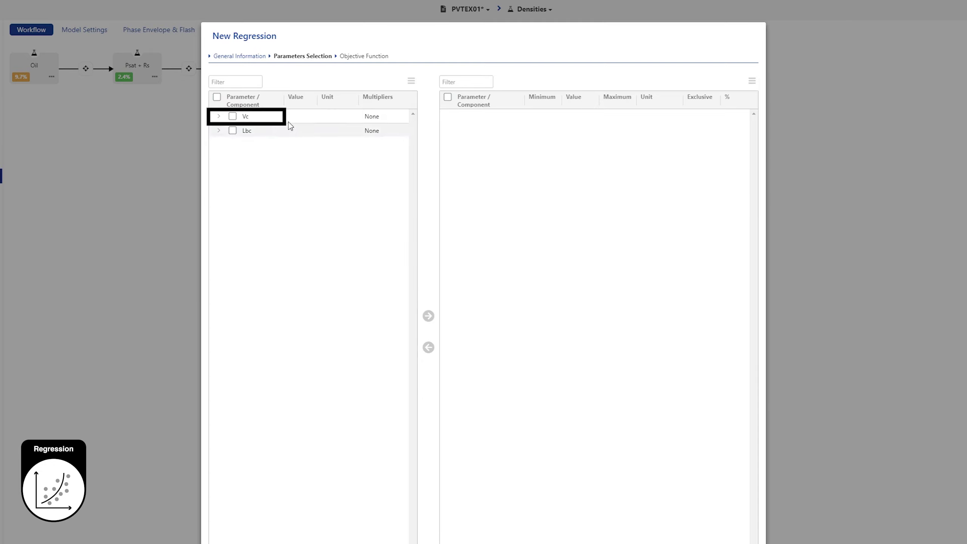
# Step: Regress Vc with a Constant on all multiplier and the Lbc A4 coefficient, then continue
pyautogui.click(233, 117)
pyautogui.click(383, 117)
pyautogui.click(403, 158)
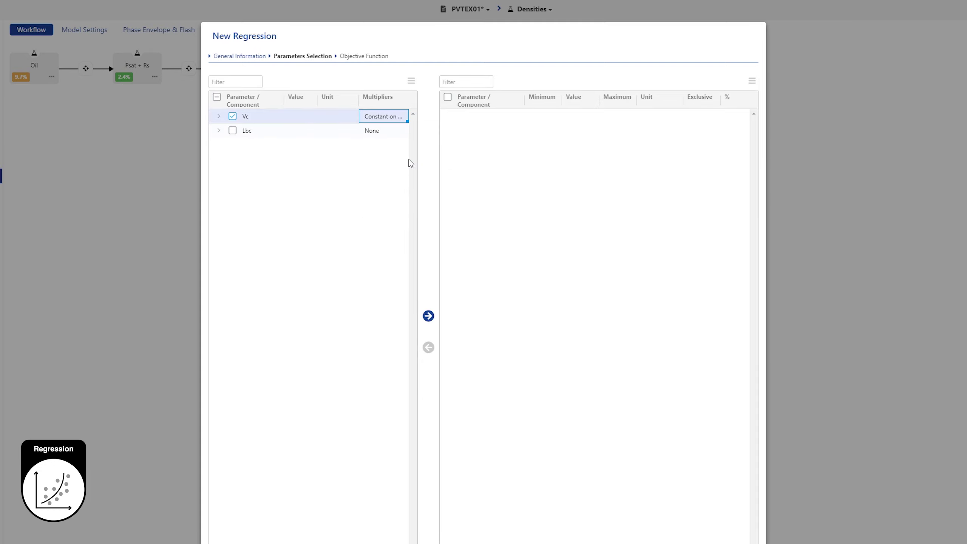
pyautogui.click(219, 130)
pyautogui.click(232, 199)
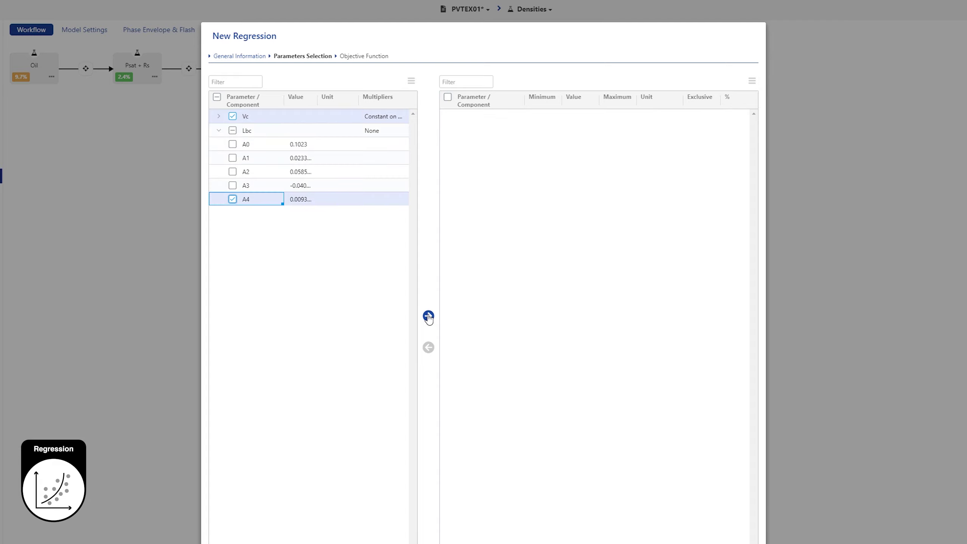
pyautogui.click(428, 316)
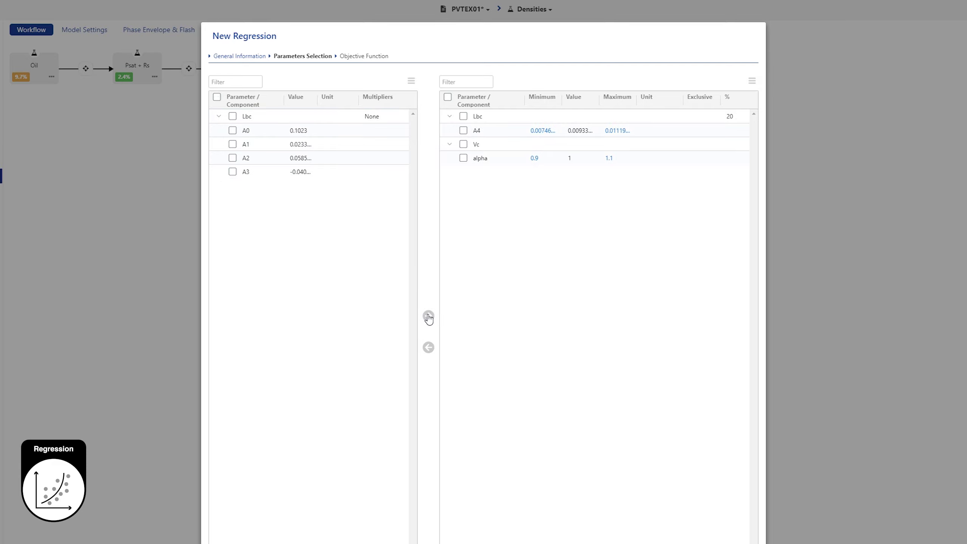
pyautogui.click(718, 543)
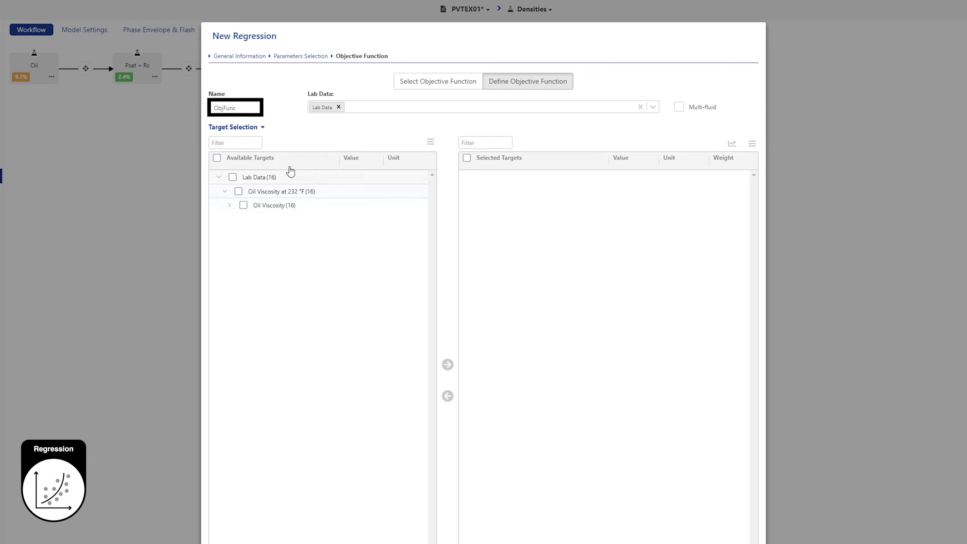
# Step: Name the objective 'Viscosities', target all Oil Viscosity lab data, and create the regression
pyautogui.moveTo(239, 108); pyautogui.dragTo(212, 106)
pyautogui.write('Viscosities')
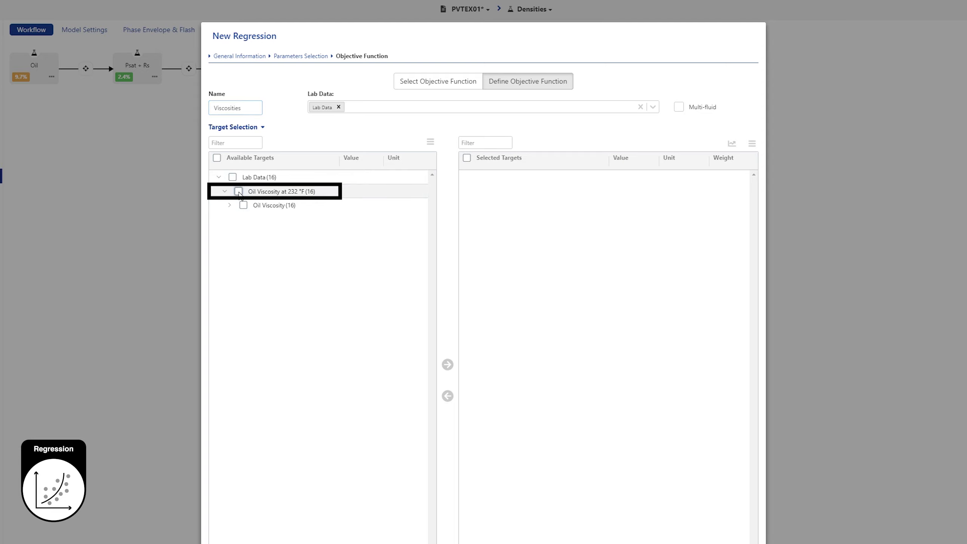
pyautogui.click(238, 191)
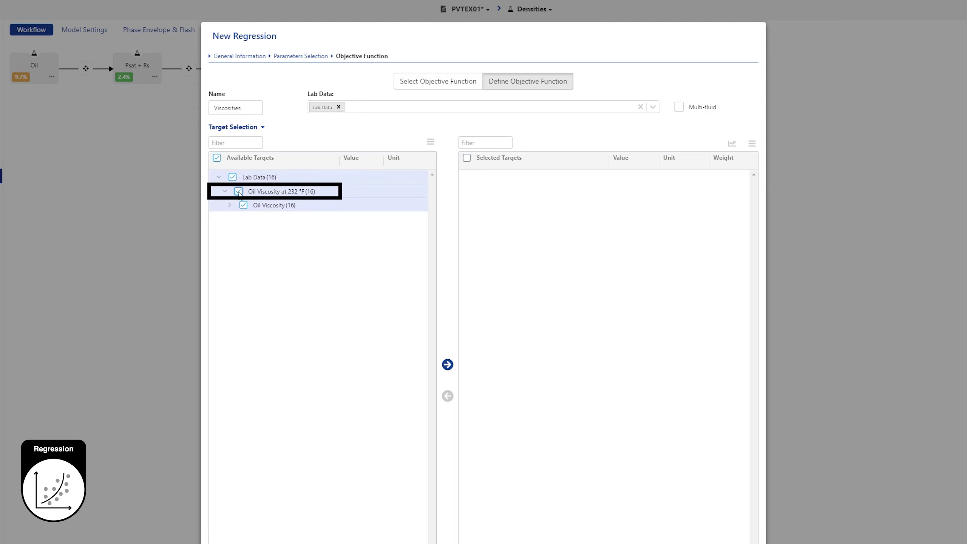
pyautogui.click(447, 365)
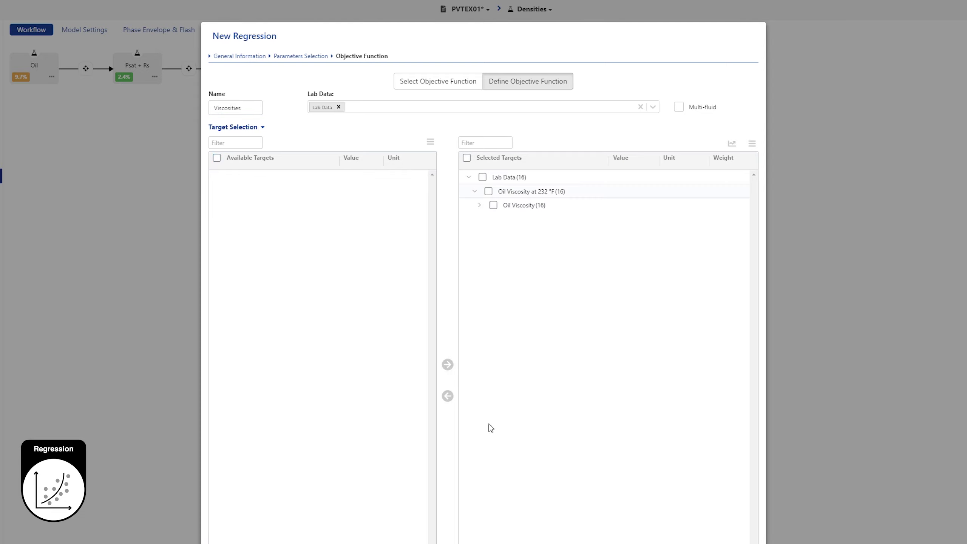
pyautogui.click(657, 505)
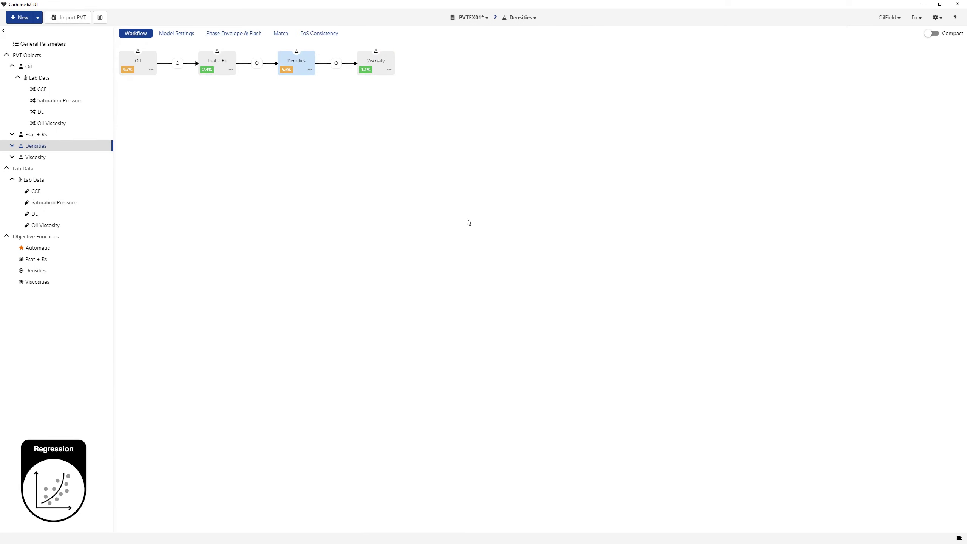
# Step: Compare the Viscosity fluid's CCE and Oil Viscosity lab match against Oil, then view its phase envelope
pyautogui.click(383, 71)
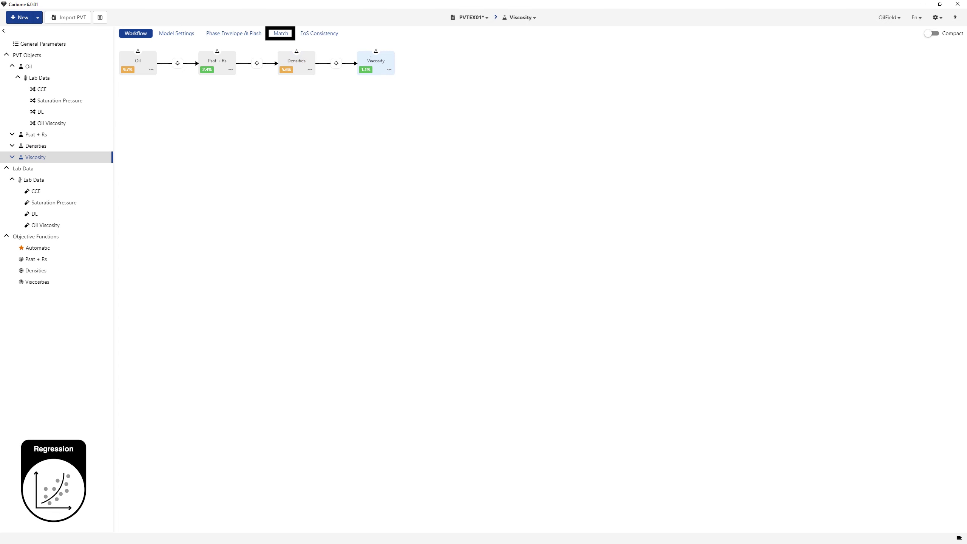
pyautogui.click(281, 34)
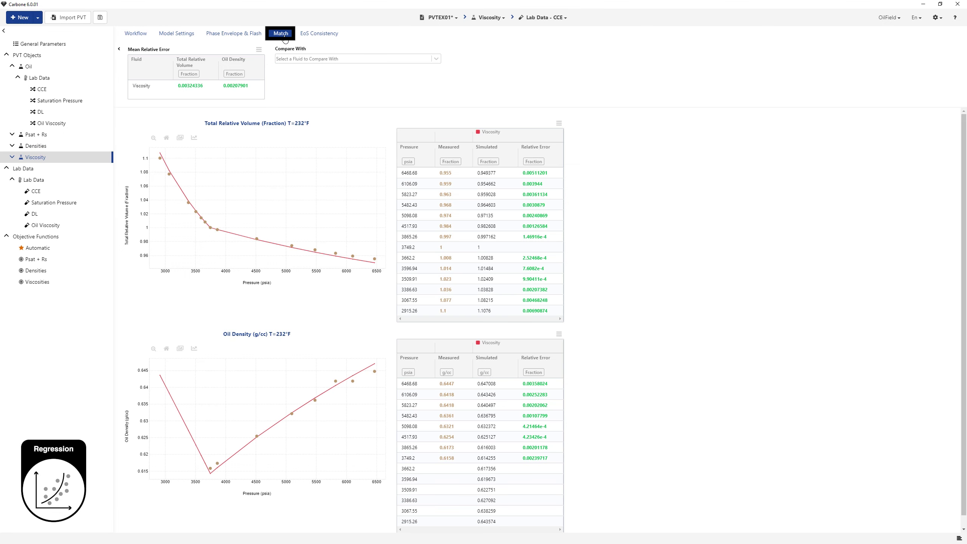
pyautogui.click(365, 58)
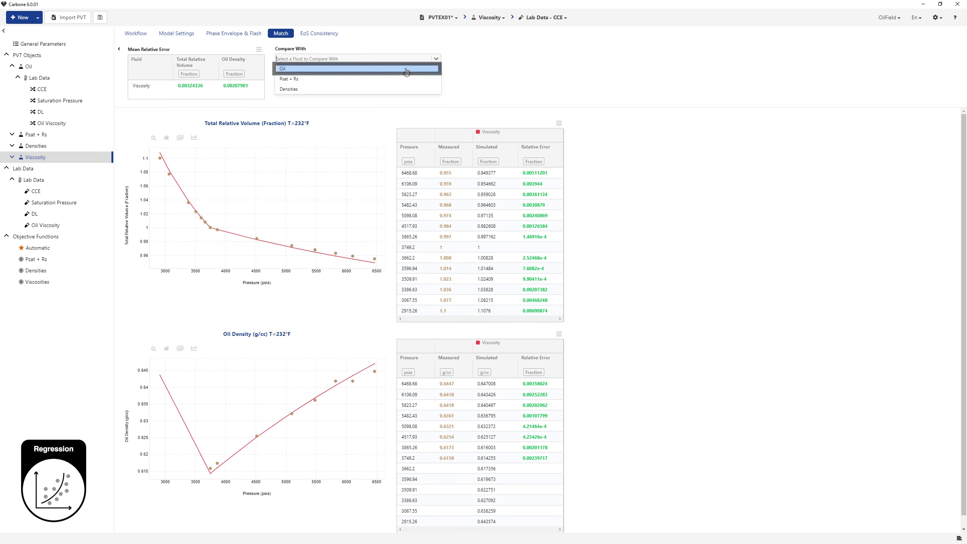
pyautogui.click(405, 71)
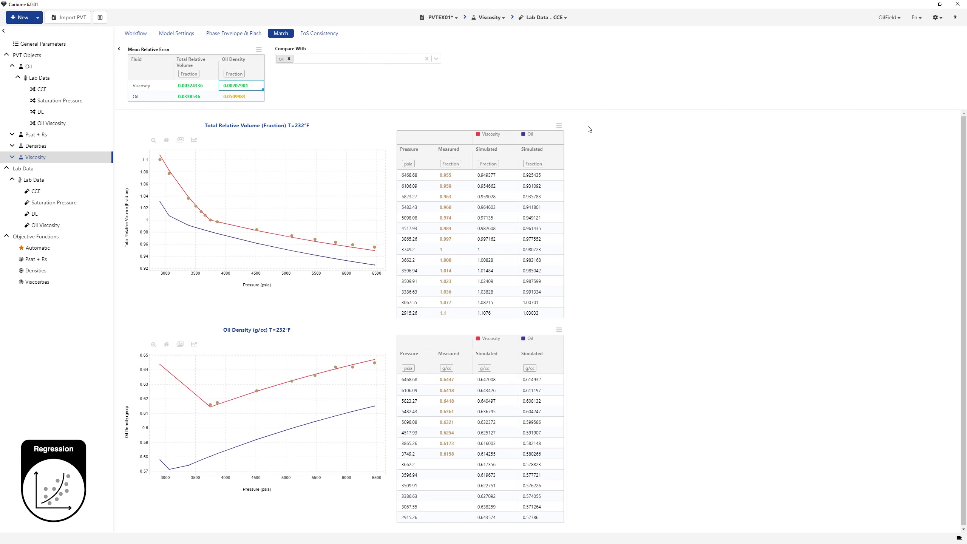
pyautogui.click(547, 18)
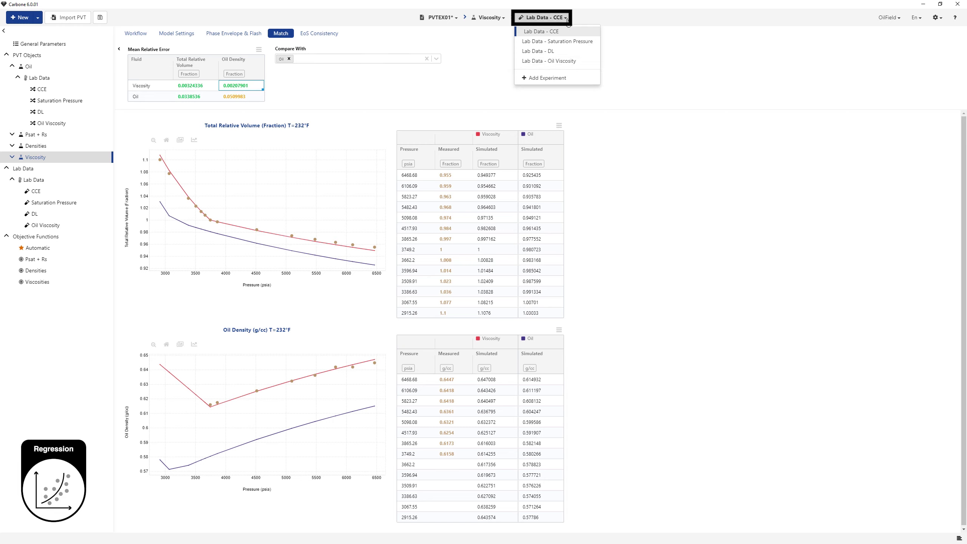
pyautogui.click(562, 61)
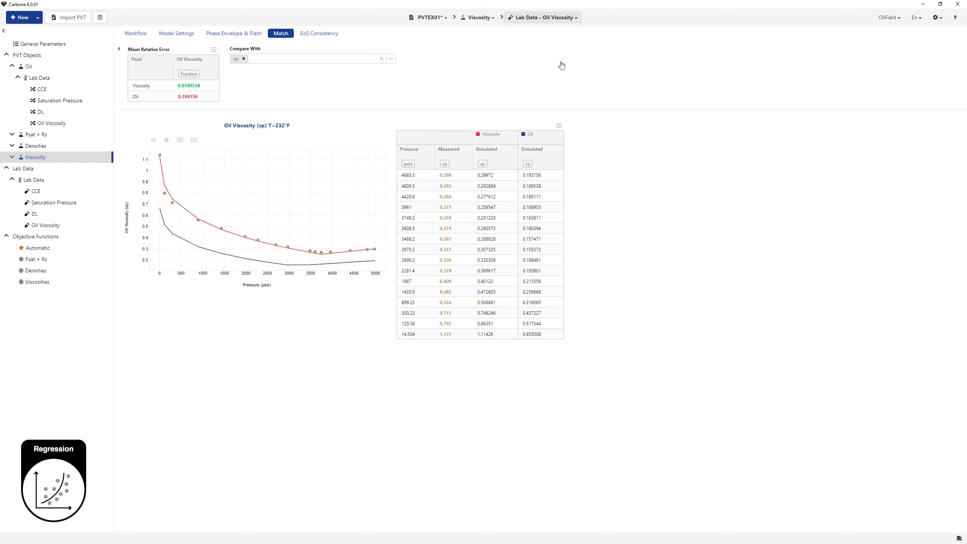
pyautogui.click(227, 34)
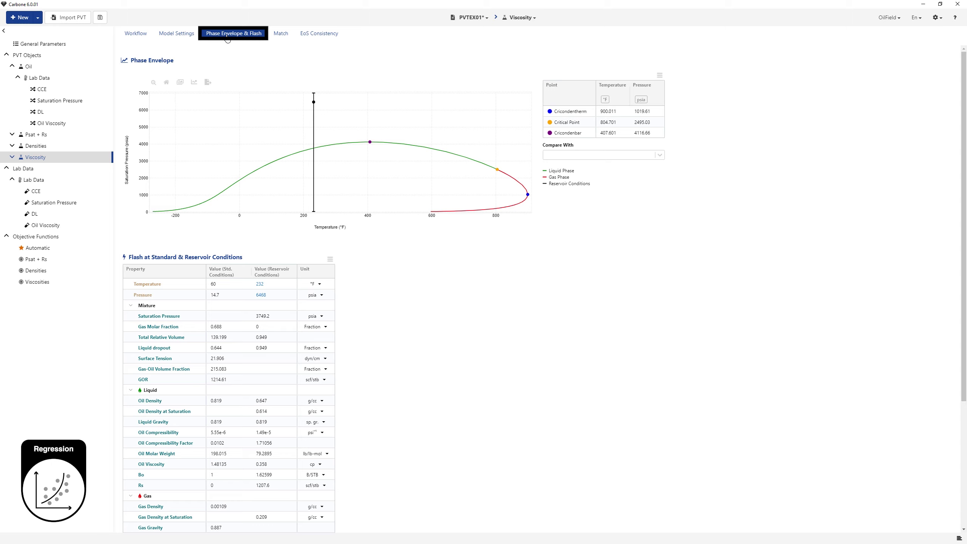
# Step: Overlay Oil's phase envelope on Viscosity's, then go back to the Oil → Psat + Rs → Densities → Viscosity workflow
pyautogui.click(628, 155)
pyautogui.click(633, 168)
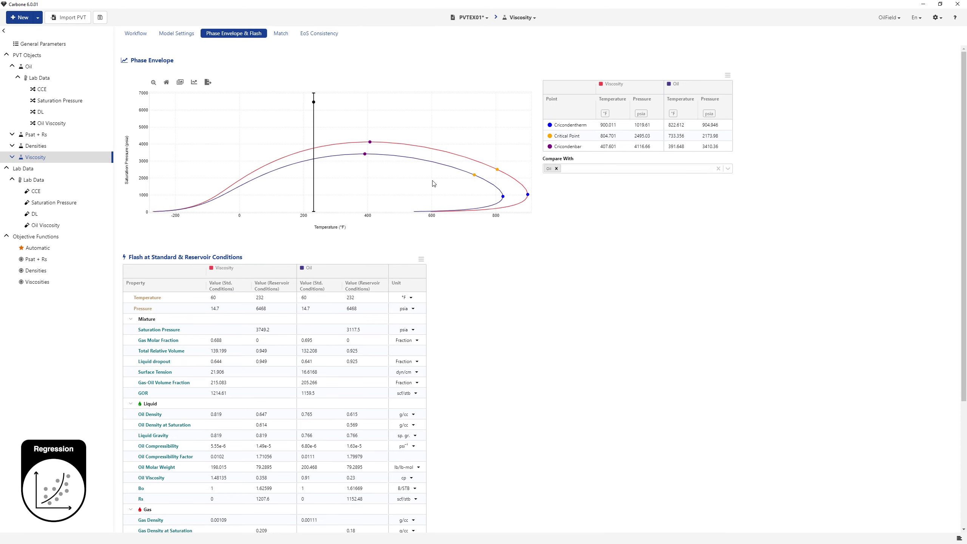
pyautogui.click(136, 34)
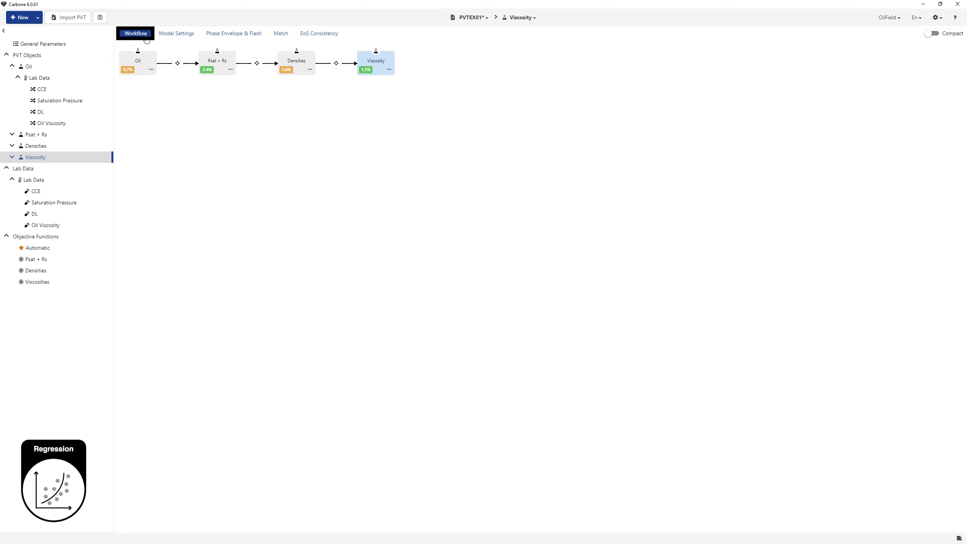
# Step: Export the Viscosity fluid in ECLIPSE EoS format with FIELD units, saved as Viscosity.pvo
pyautogui.click(388, 70)
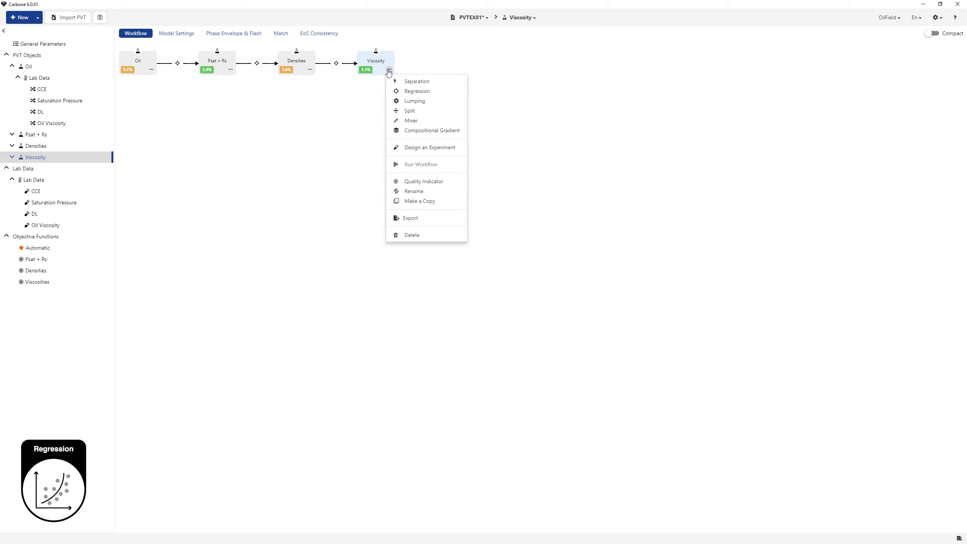
pyautogui.click(405, 220)
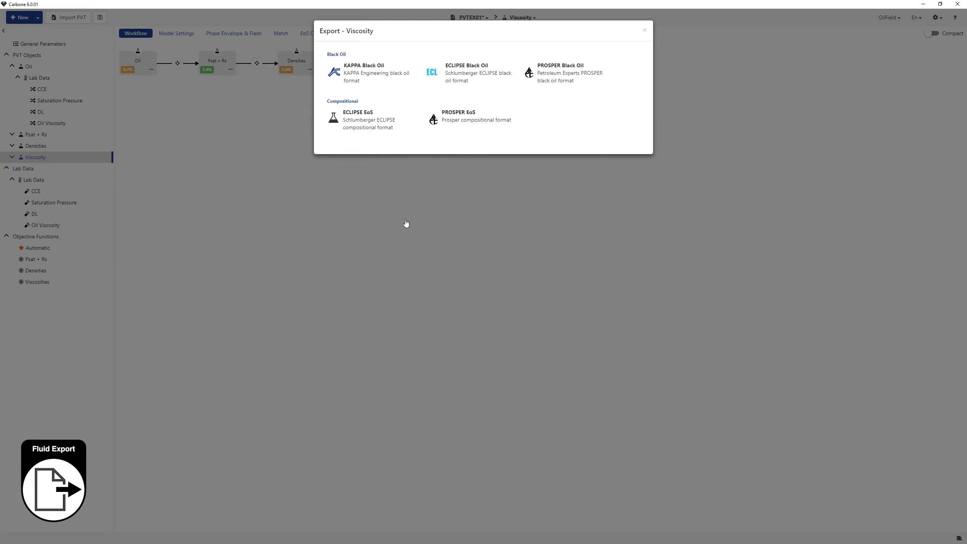
pyautogui.click(369, 128)
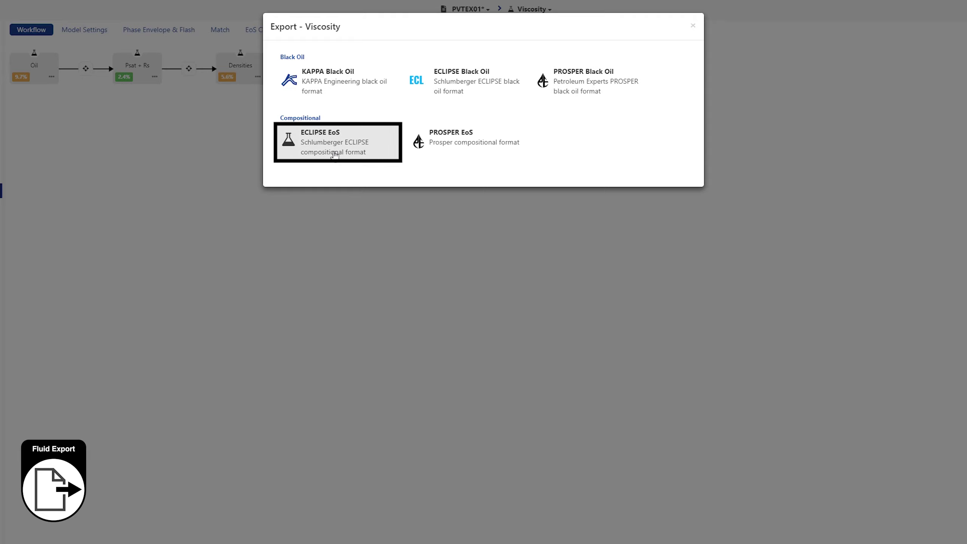
pyautogui.click(334, 154)
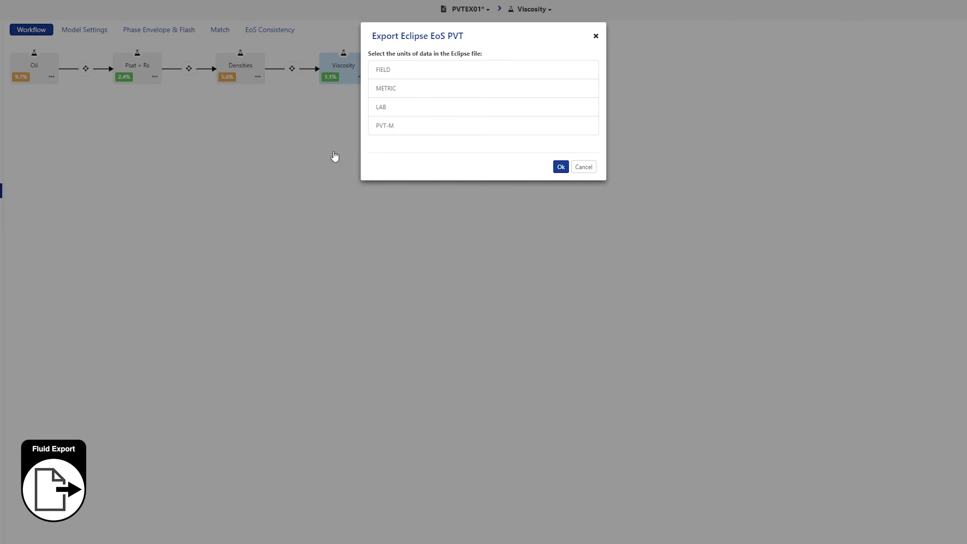
pyautogui.click(408, 72)
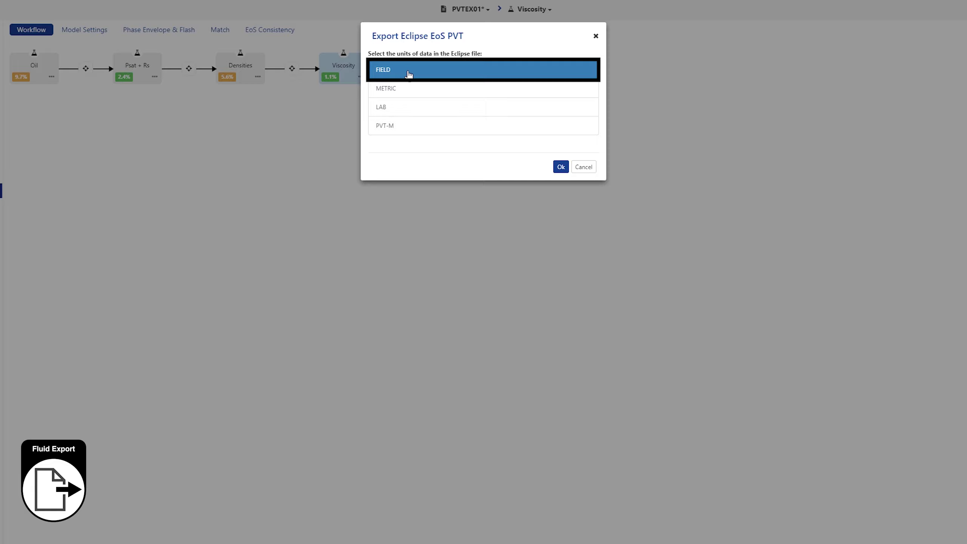
pyautogui.click(560, 167)
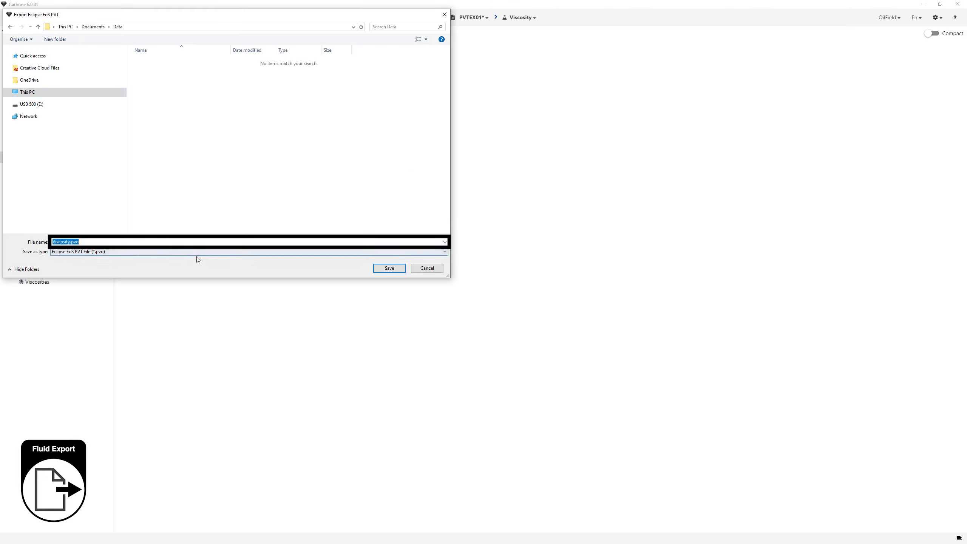
pyautogui.click(378, 269)
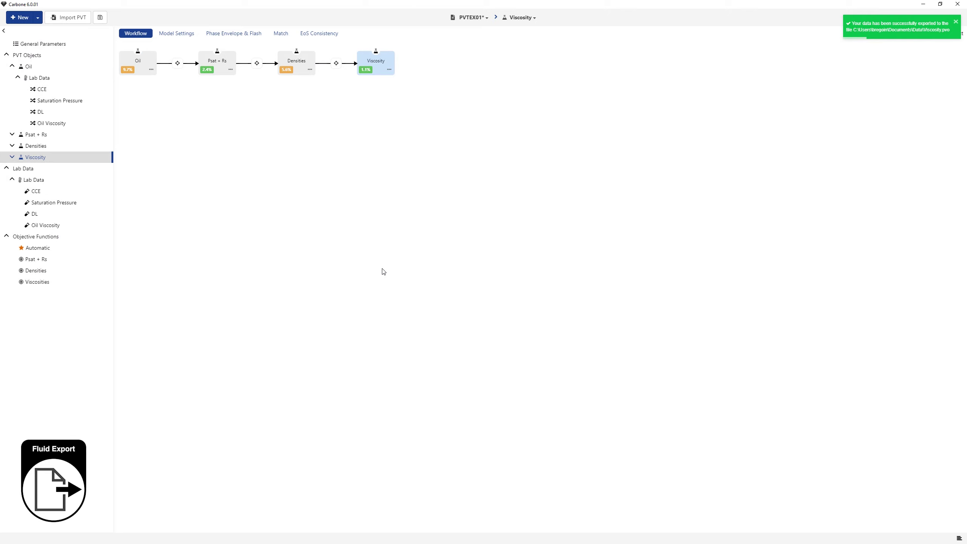
# Step: Read through Viscosity.pvo in Notepad, then close Notepad and the Data folder
pyautogui.doubleClick(281, 221)
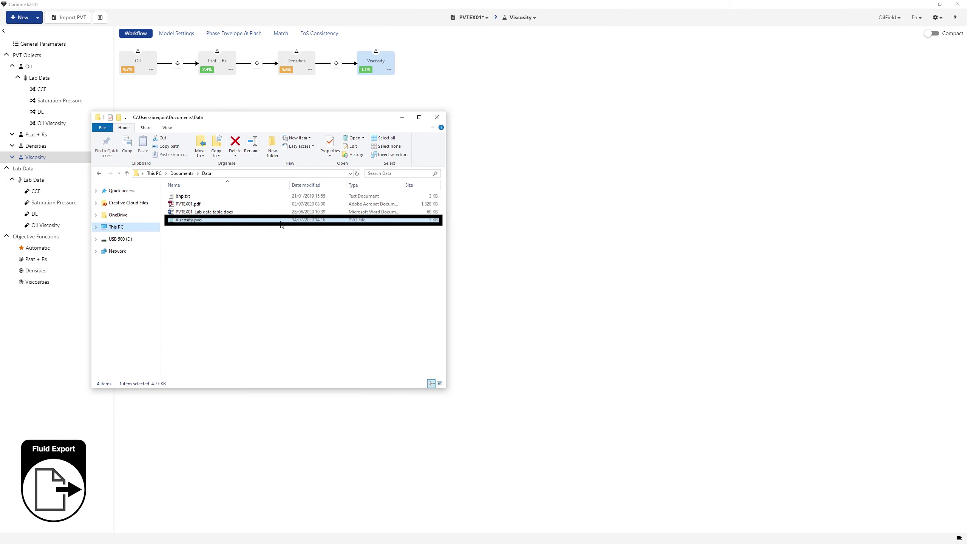
pyautogui.moveTo(335, 108); pyautogui.dragTo(395, 108)
pyautogui.scroll(-20, 388, 202)
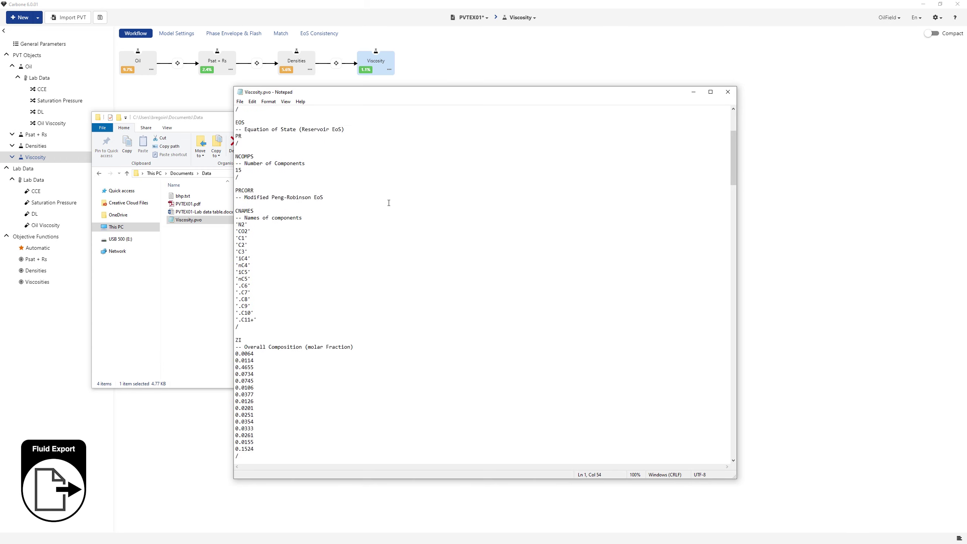
pyautogui.scroll(-5, 388, 202)
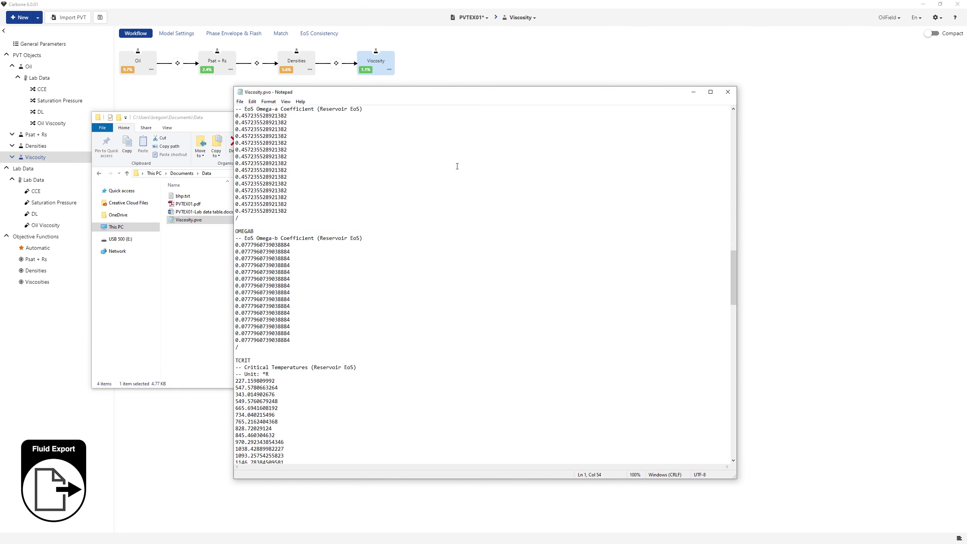
pyautogui.click(728, 92)
pyautogui.click(442, 119)
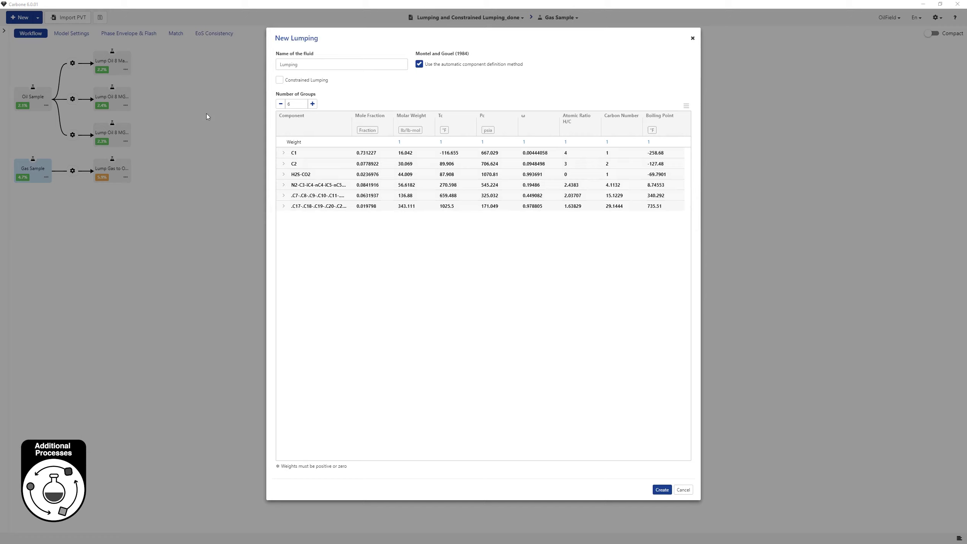
# Step: Reduce the new lumping to 5 groups with a Tc Weight of 10
pyautogui.click(280, 103)
pyautogui.click(449, 143)
pyautogui.write('0')
pyautogui.press('Return')
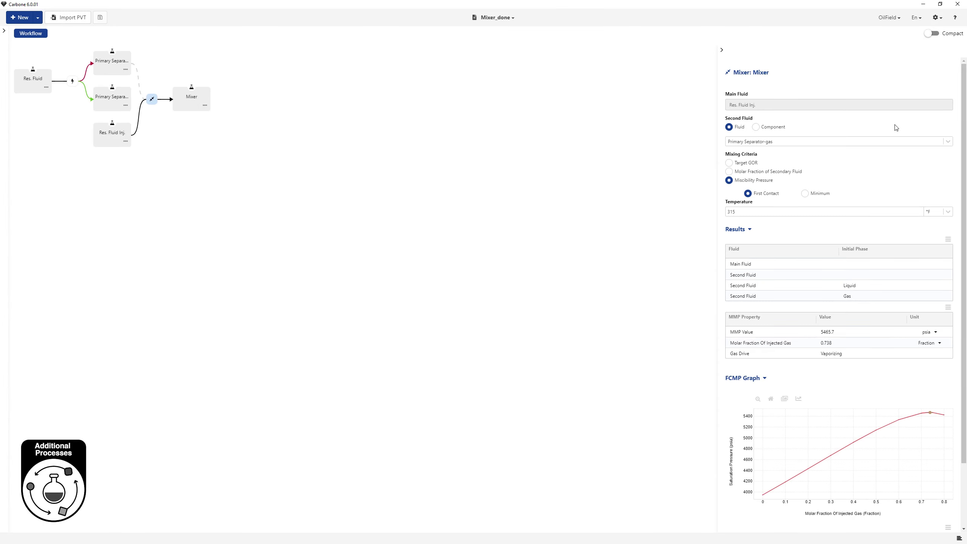
pyautogui.moveTo(964, 127)
pyautogui.mouseDown()
pyautogui.moveTo(965, 211)
pyautogui.moveTo(963, 121)
pyautogui.mouseUp()
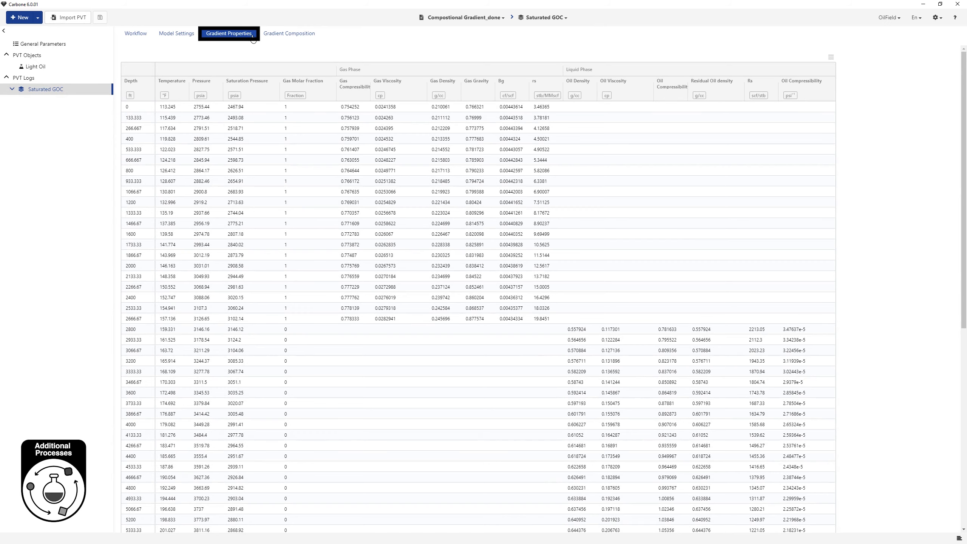
# Step: Scroll to the Saturated GOC pressure and density depth charts and bring up the help Table of Contents
pyautogui.scroll(-9, 294, 52)
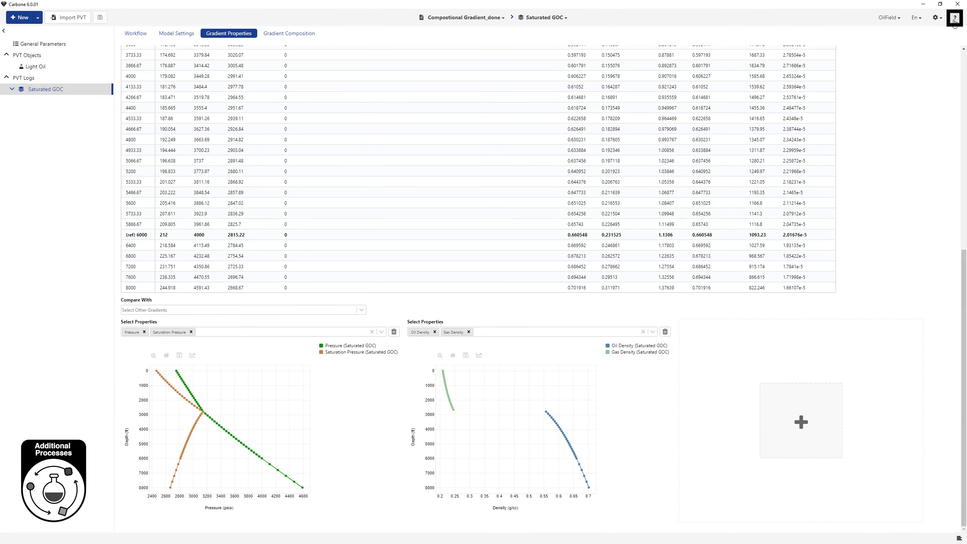
pyautogui.click(955, 18)
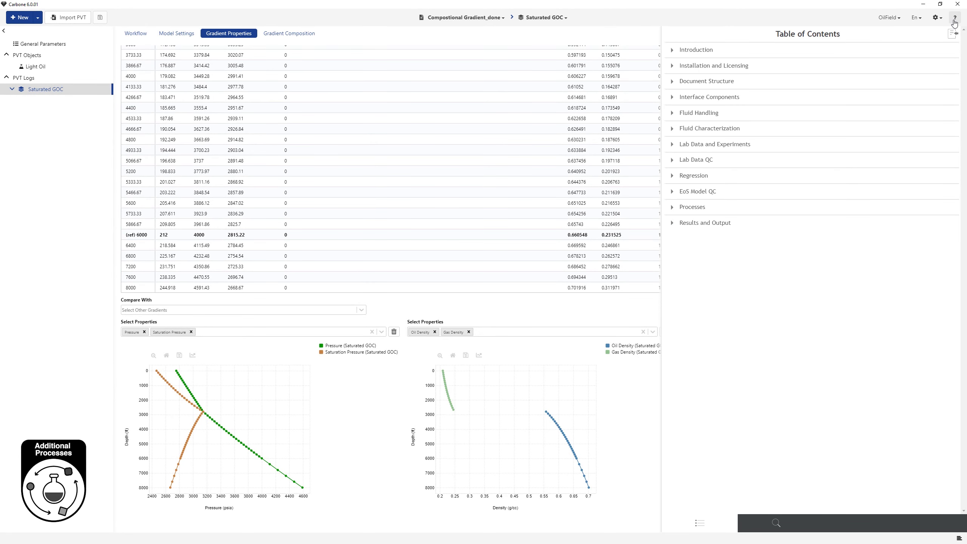